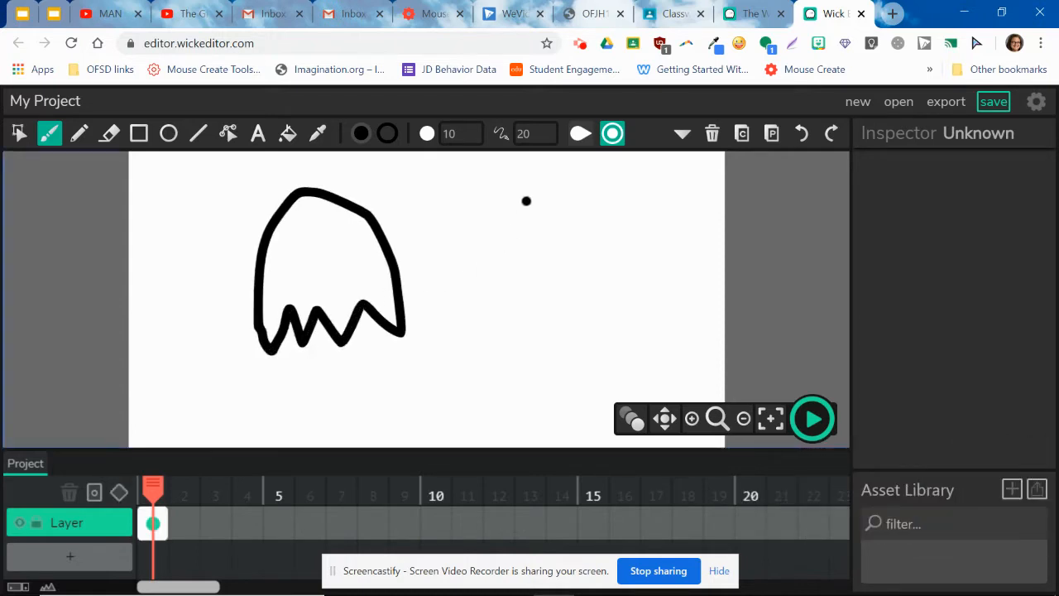
Step: Set brush smoothing to 100 and draw a rounded ghost outline, about 171 by 159, to the right of the jagged ghost
{"action": "left_click", "coordinate": [527, 141]}
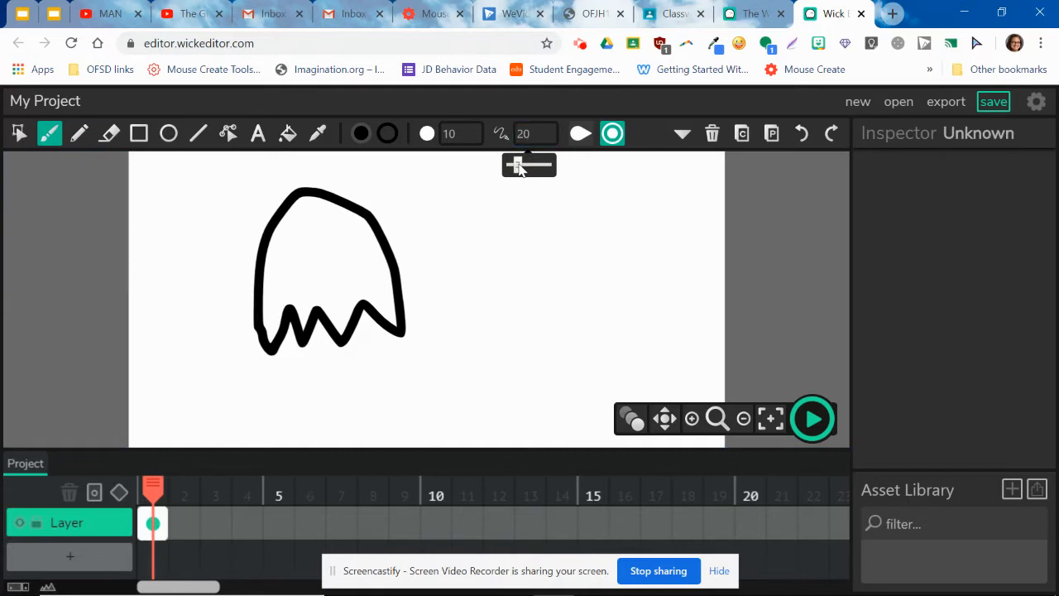
{"action": "left_click_drag", "start_coordinate": [517, 164], "coordinate": [551, 170]}
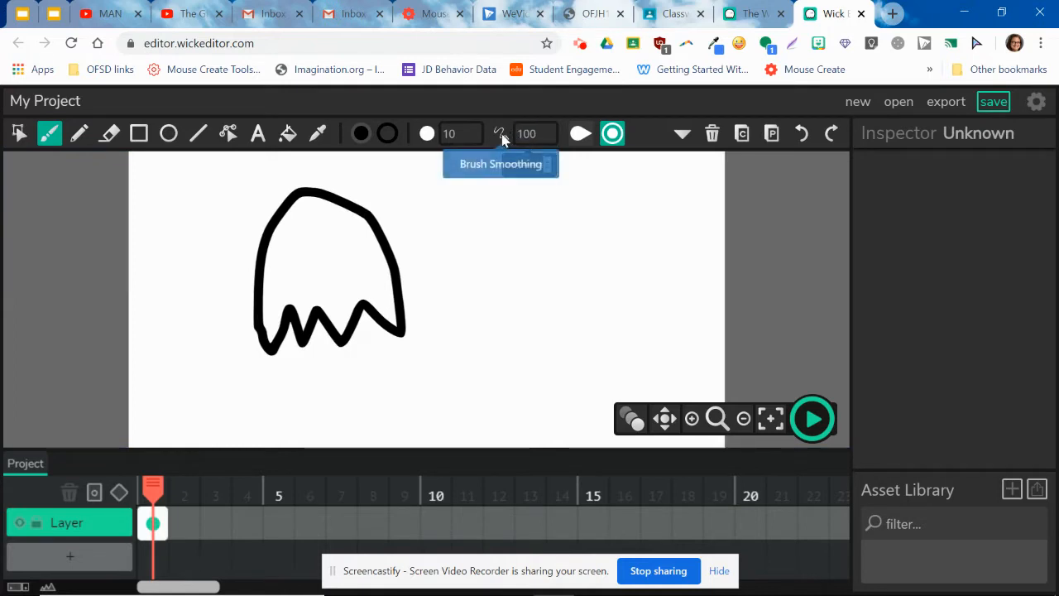
{"action": "mouse_move", "coordinate": [526, 325]}
{"action": "left_mouse_down"}
{"action": "mouse_move", "coordinate": [527, 248]}
{"action": "mouse_move", "coordinate": [544, 215]}
{"action": "mouse_move", "coordinate": [587, 194]}
{"action": "mouse_move", "coordinate": [638, 222]}
{"action": "mouse_move", "coordinate": [663, 293]}
{"action": "mouse_move", "coordinate": [656, 356]}
{"action": "mouse_move", "coordinate": [614, 317]}
{"action": "mouse_move", "coordinate": [597, 348]}
{"action": "mouse_move", "coordinate": [567, 314]}
{"action": "mouse_move", "coordinate": [540, 357]}
{"action": "mouse_move", "coordinate": [525, 317]}
{"action": "left_mouse_up"}
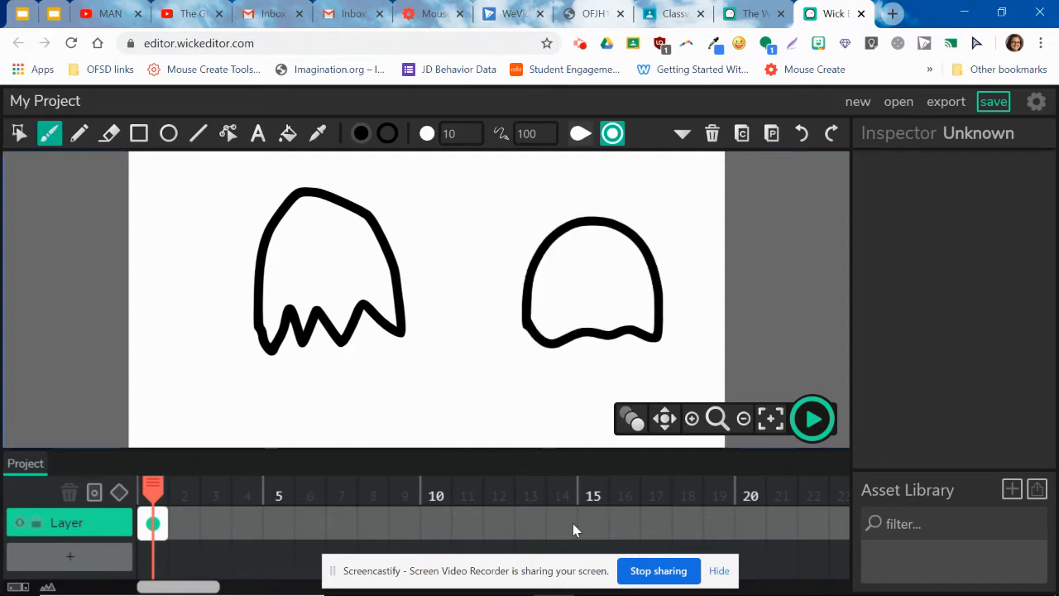
Step: Turn on onion skinning and add empty frames 2, 3 and 4 to the layer
{"action": "left_click", "coordinate": [632, 422]}
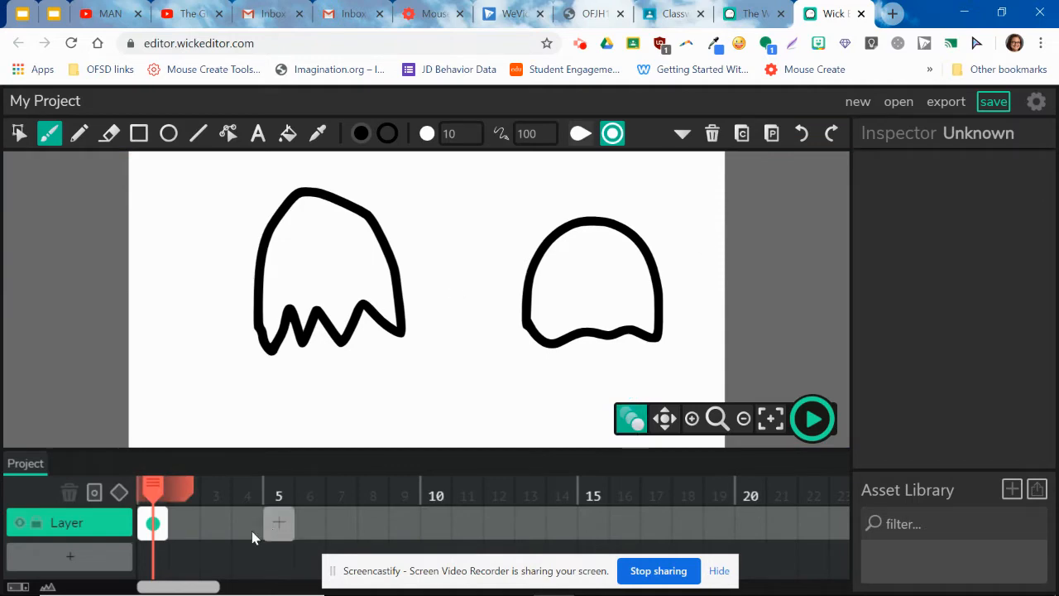
{"action": "left_click", "coordinate": [184, 523]}
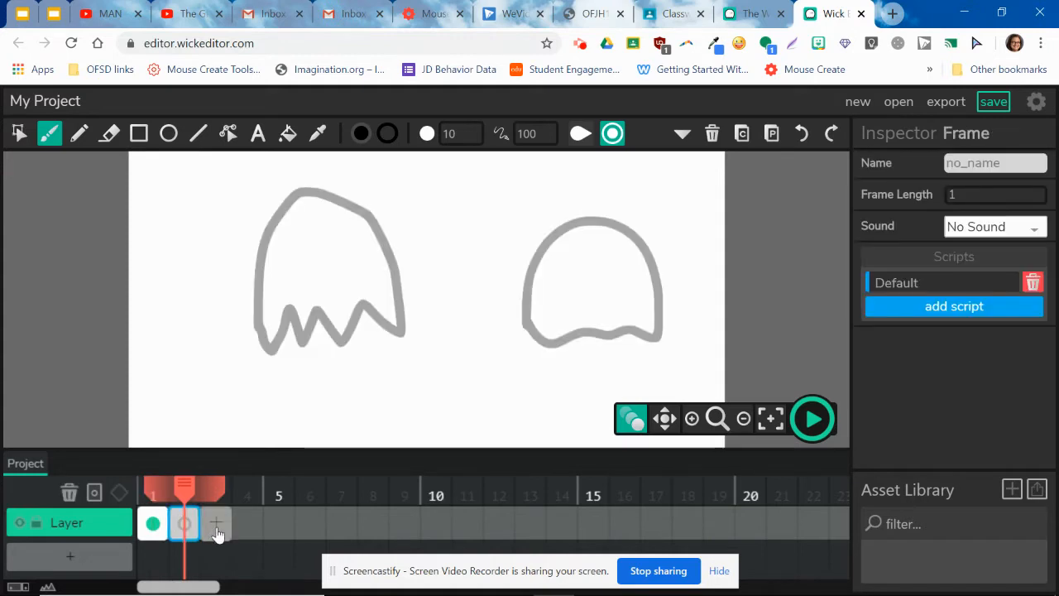
{"action": "left_click", "coordinate": [217, 530]}
{"action": "left_click", "coordinate": [245, 525]}
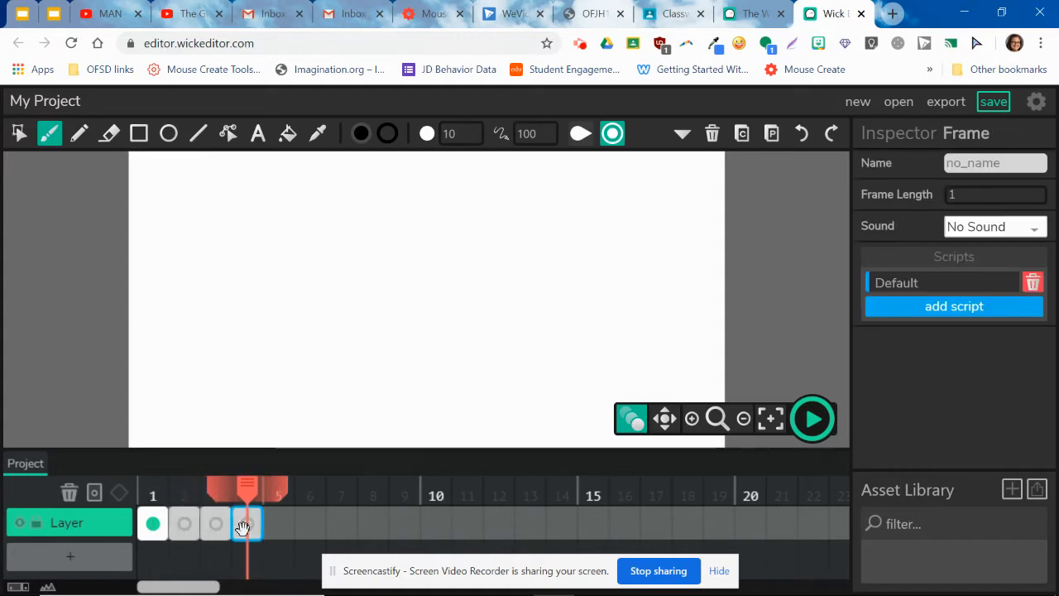
Step: Copy both ghosts from frame 1 into frame 2 and shift the jagged ghost slightly left, to about x 137, y 67
{"action": "left_click", "coordinate": [152, 525]}
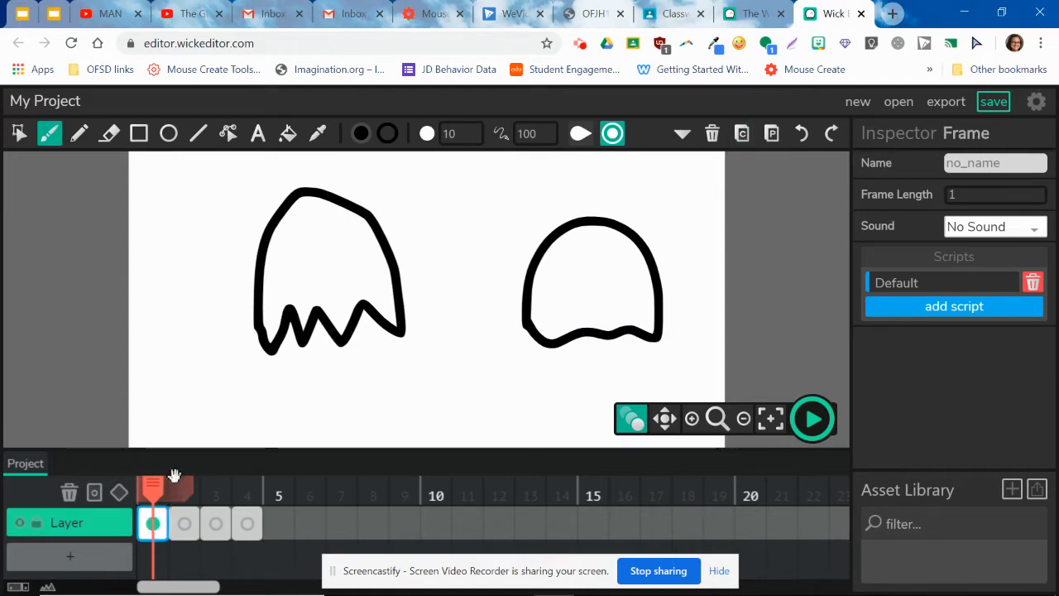
{"action": "left_click", "coordinate": [184, 523]}
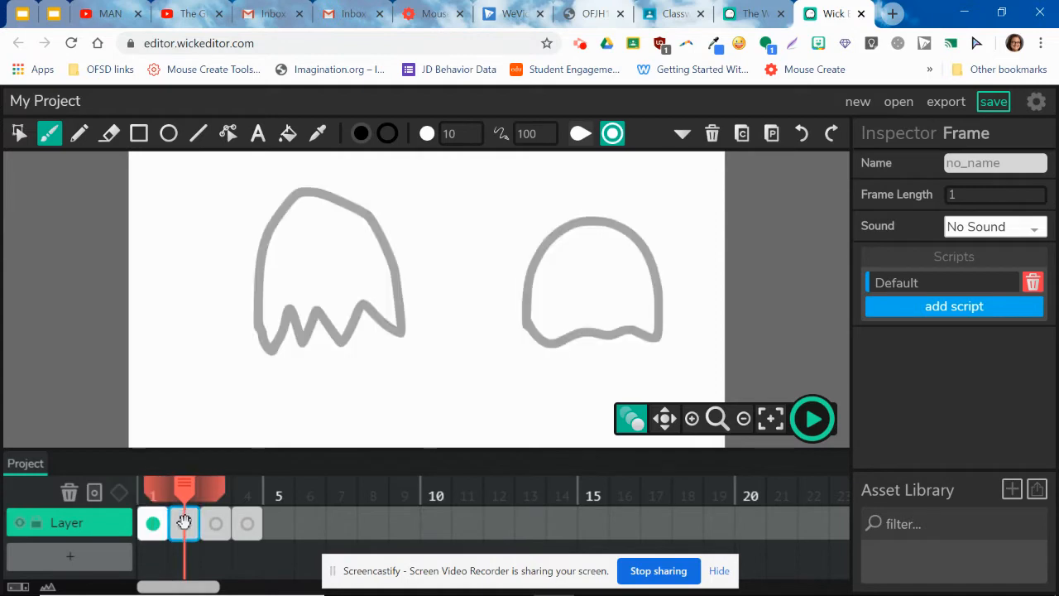
{"action": "key", "text": "ctrl+v"}
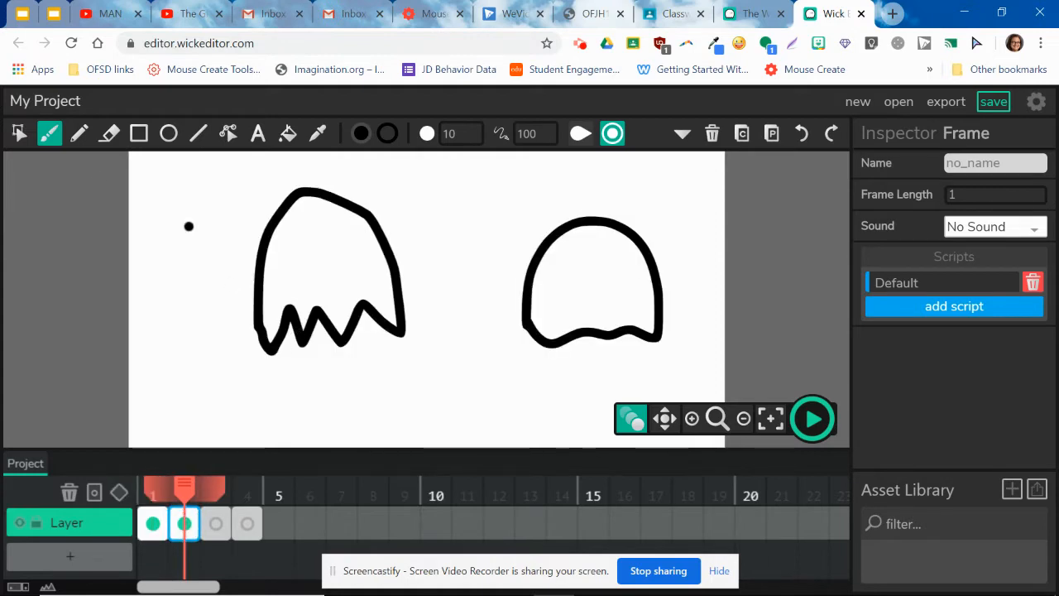
{"action": "key", "text": "c"}
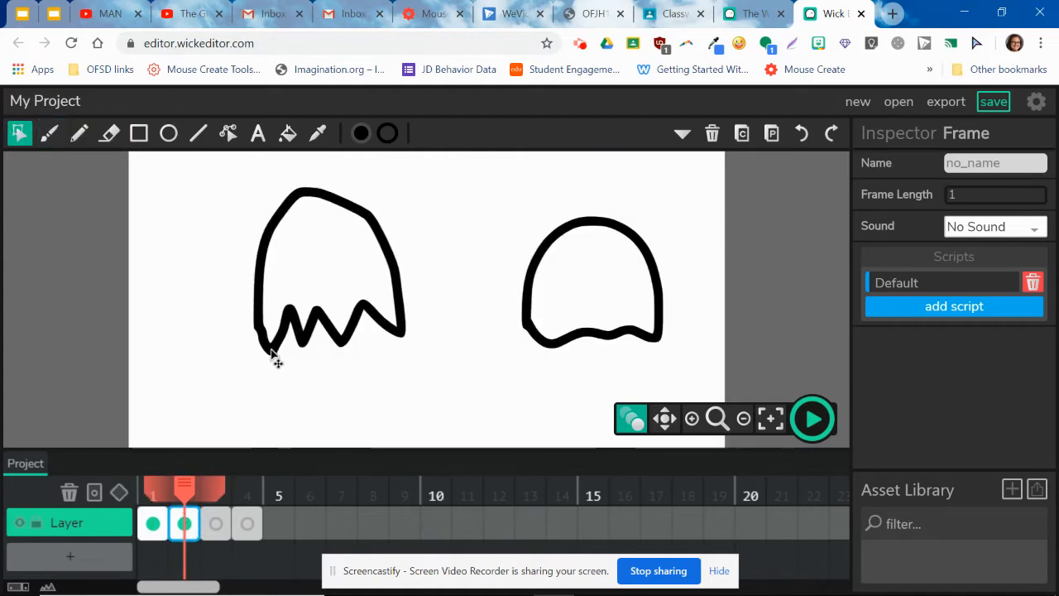
{"action": "left_click_drag", "start_coordinate": [273, 356], "coordinate": [261, 359]}
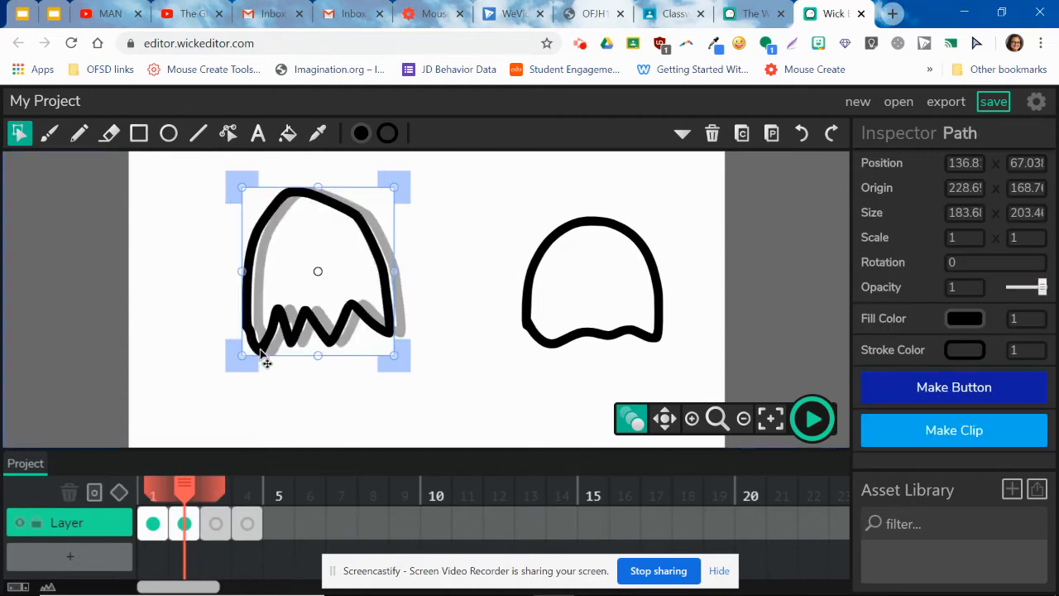
Step: Paste the jagged ghost into frame 3 at about 113, 68 and frame 4 at about 97, 62, and preview the animation
{"action": "left_click", "coordinate": [213, 495]}
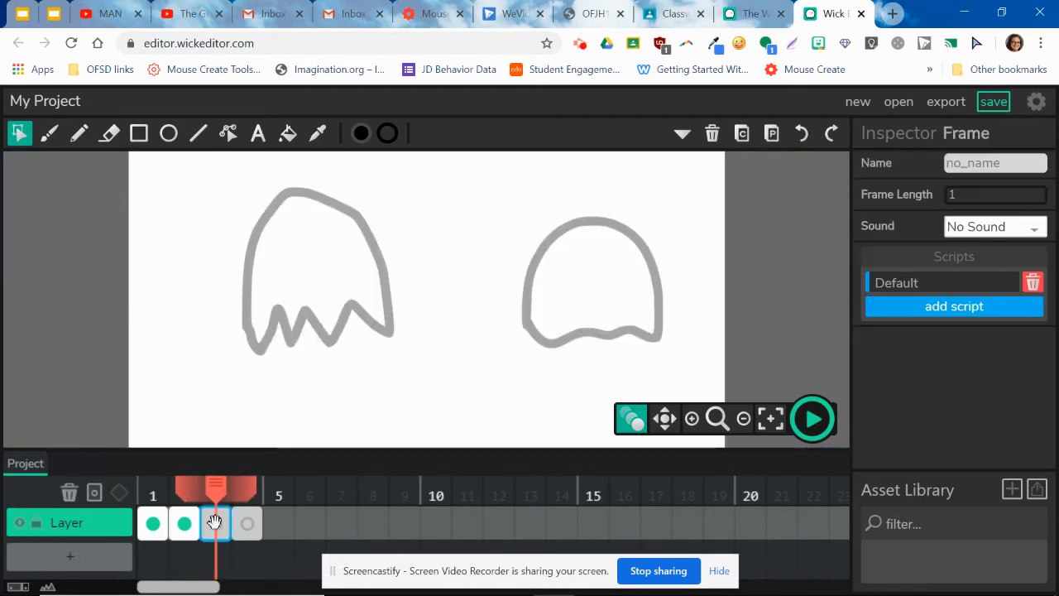
{"action": "key", "text": "ctrl+v"}
{"action": "left_click_drag", "start_coordinate": [258, 347], "coordinate": [238, 349]}
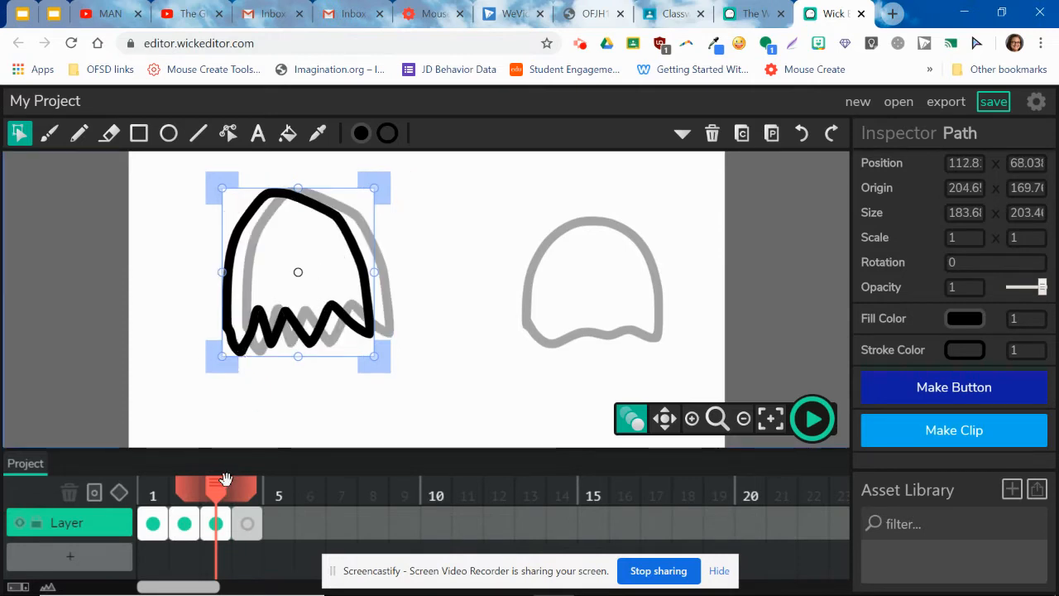
{"action": "left_click", "coordinate": [248, 528]}
{"action": "key", "text": "ctrl+v"}
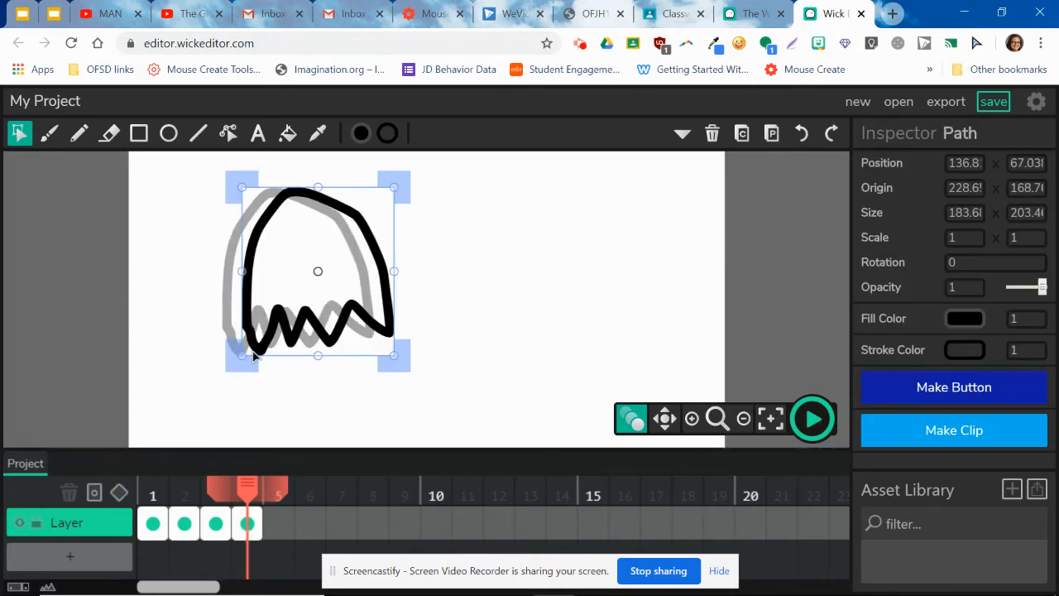
{"action": "left_click_drag", "start_coordinate": [258, 354], "coordinate": [225, 350]}
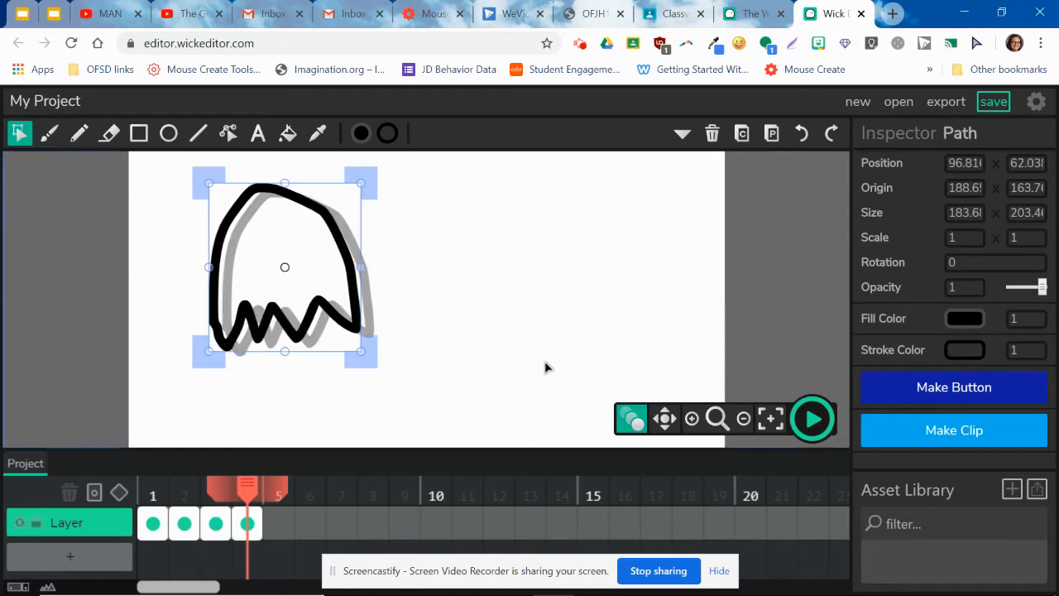
{"action": "left_click", "coordinate": [813, 418]}
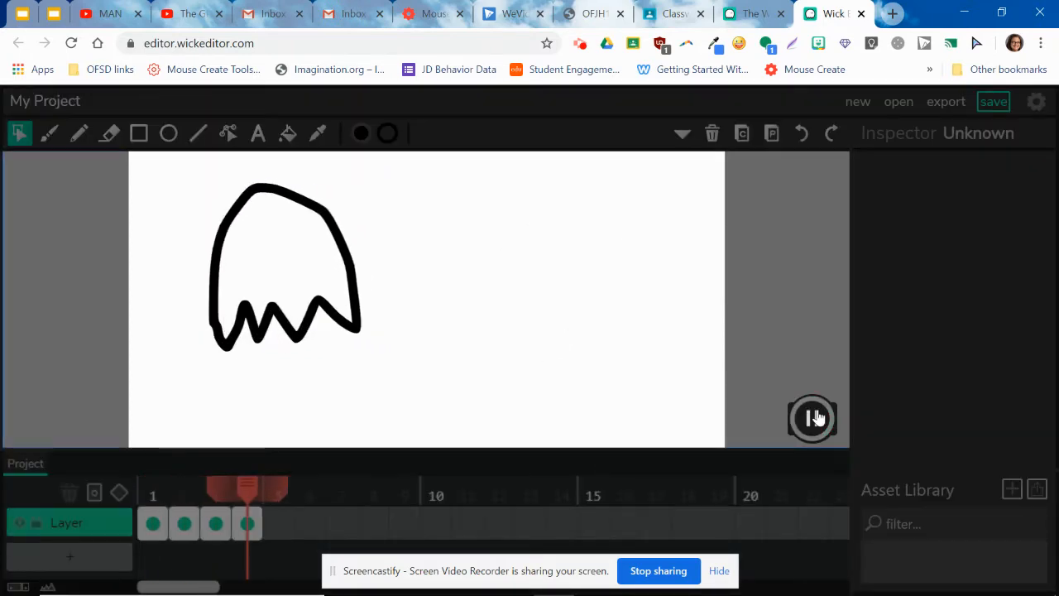
{"action": "left_click", "coordinate": [814, 417]}
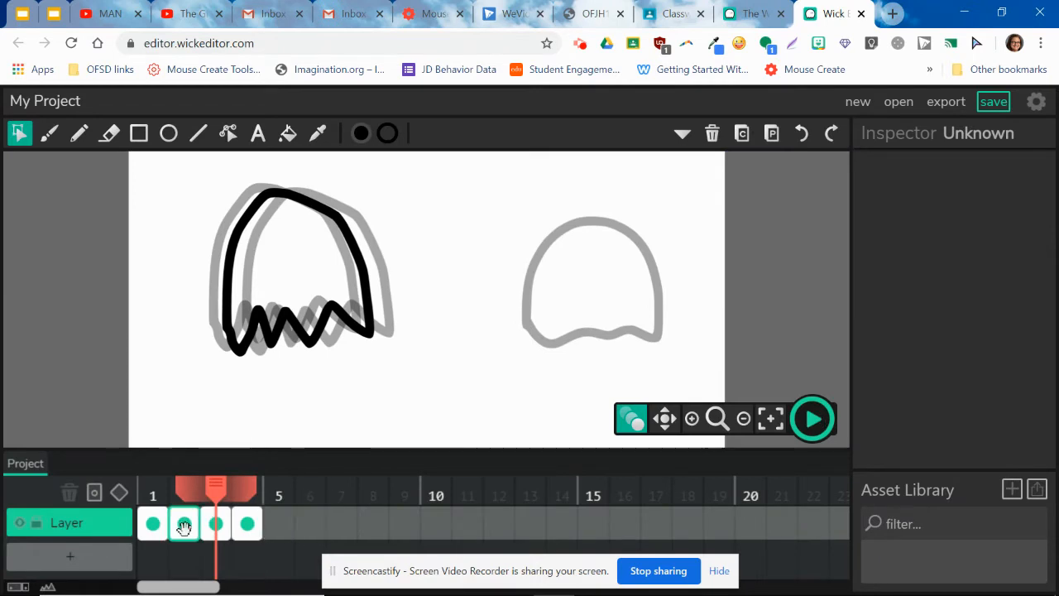
Step: Extend frame 4 to a length of 19 frames and add a tween at its start
{"action": "left_click", "coordinate": [248, 524]}
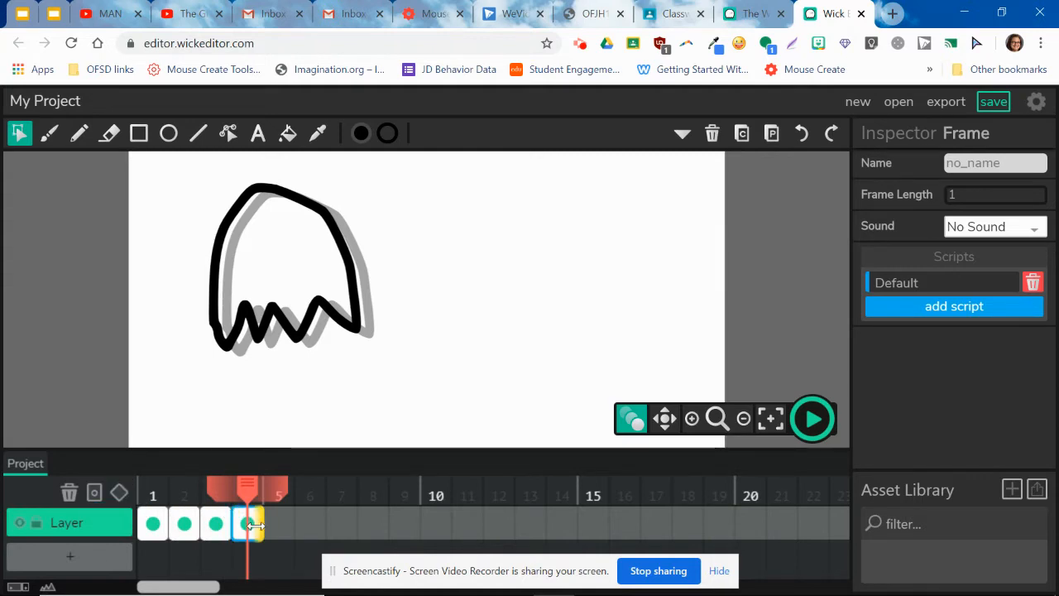
{"action": "left_click_drag", "start_coordinate": [273, 527], "coordinate": [823, 530]}
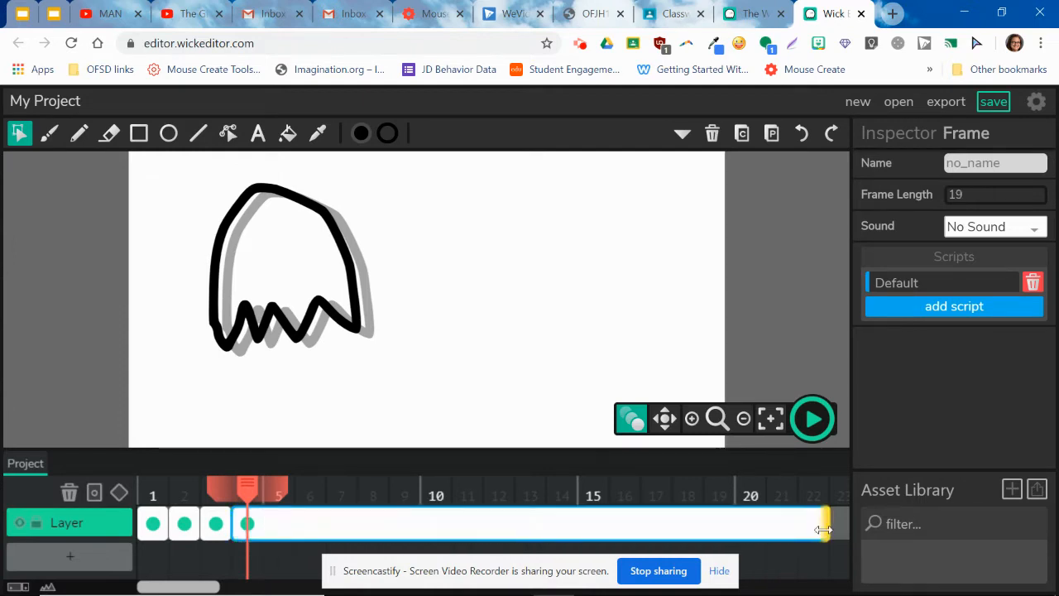
{"action": "left_click", "coordinate": [120, 492]}
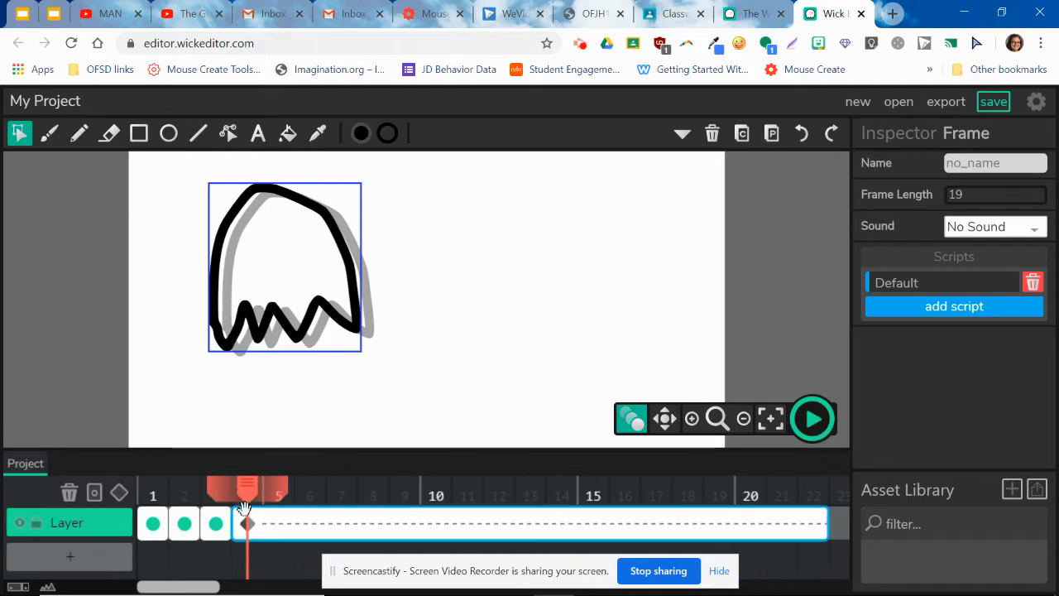
Step: Tween the jagged ghost to about 331, 180 at frame 12 and about 590, -14 at frame 22, and play the animation
{"action": "left_click_drag", "start_coordinate": [245, 490], "coordinate": [498, 489]}
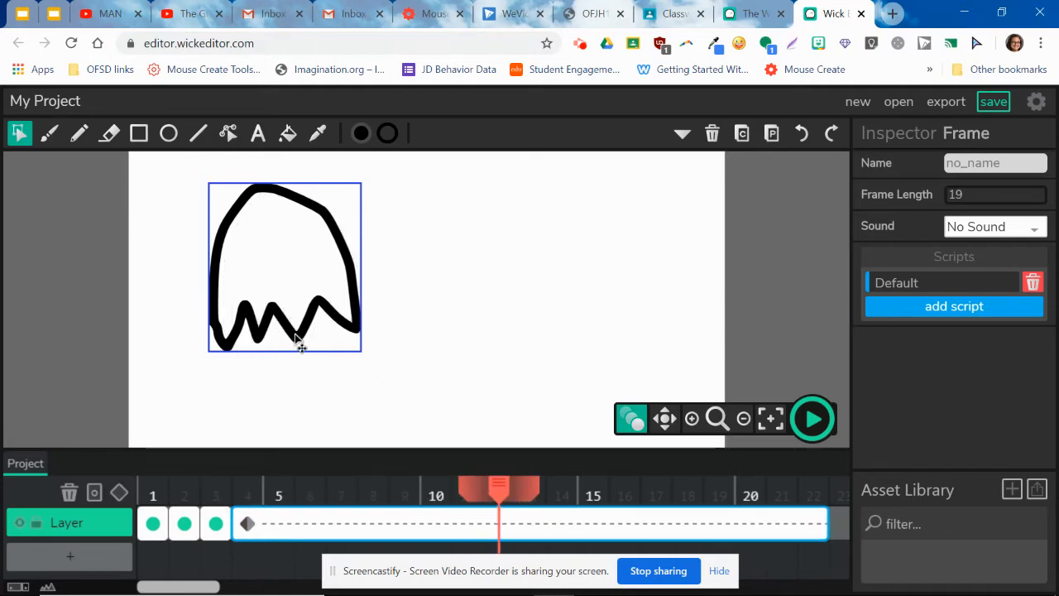
{"action": "left_click_drag", "start_coordinate": [300, 344], "coordinate": [488, 437]}
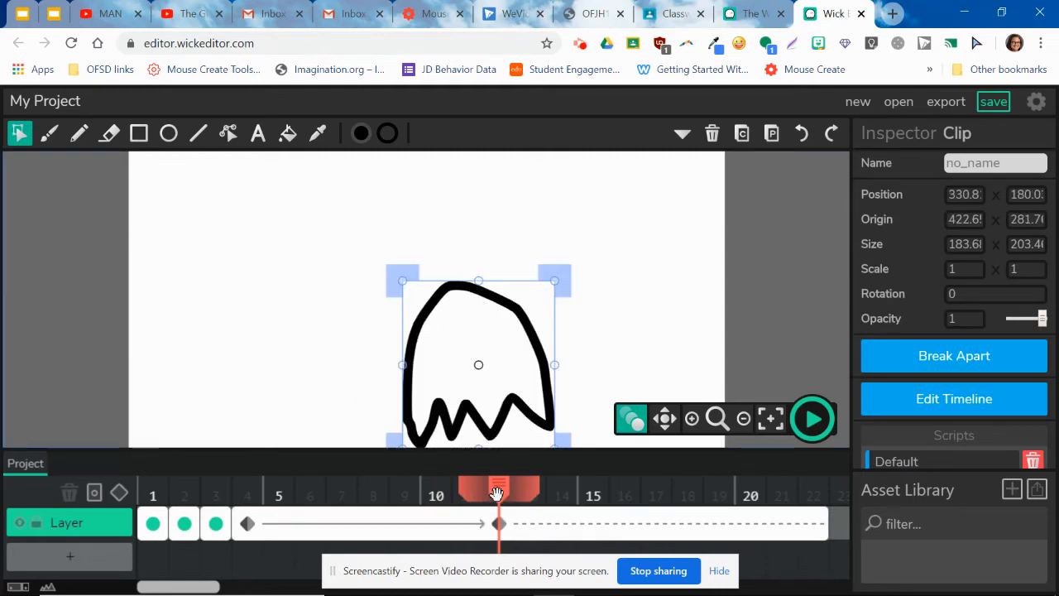
{"action": "left_click_drag", "start_coordinate": [499, 493], "coordinate": [807, 517]}
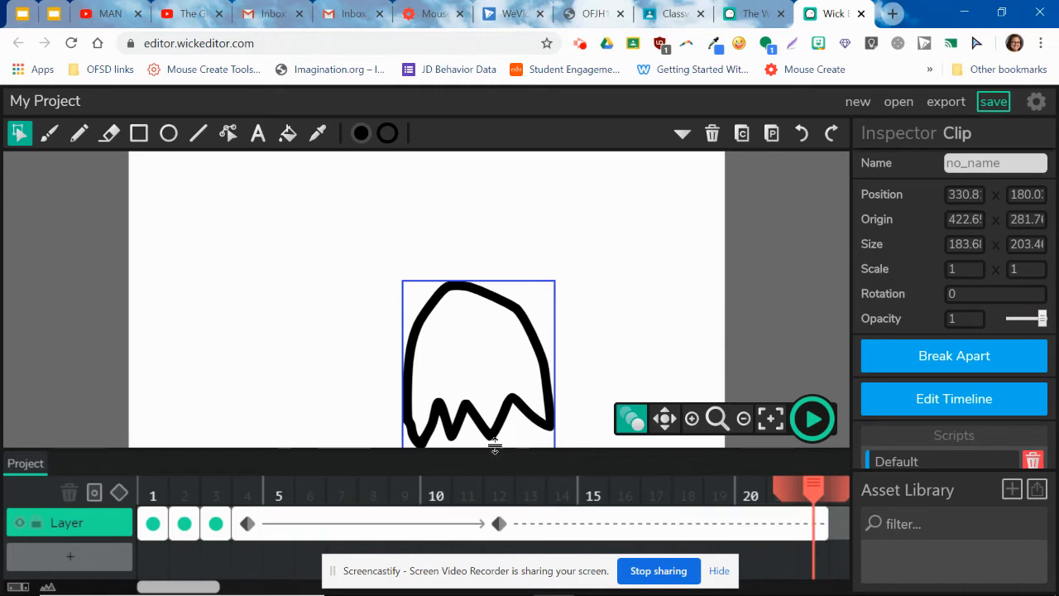
{"action": "left_click_drag", "start_coordinate": [493, 439], "coordinate": [708, 281]}
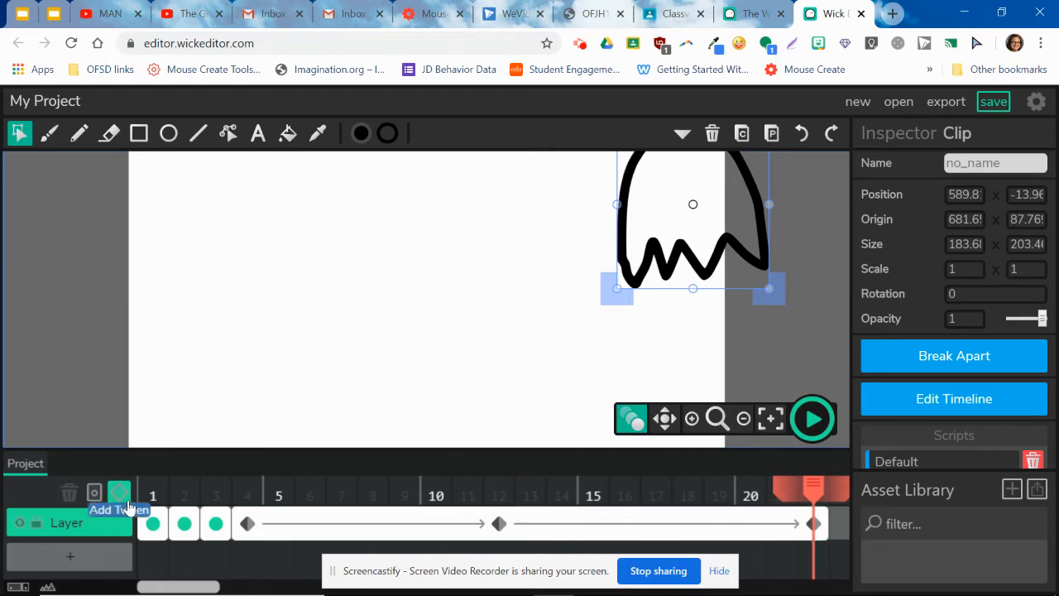
{"action": "left_click", "coordinate": [812, 422]}
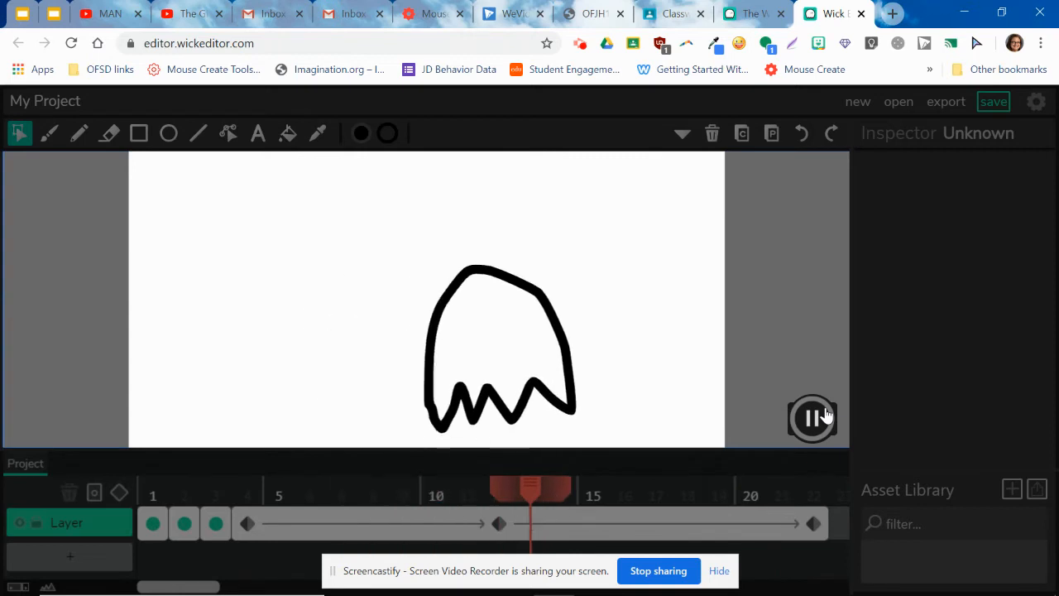
{"action": "left_click", "coordinate": [813, 418]}
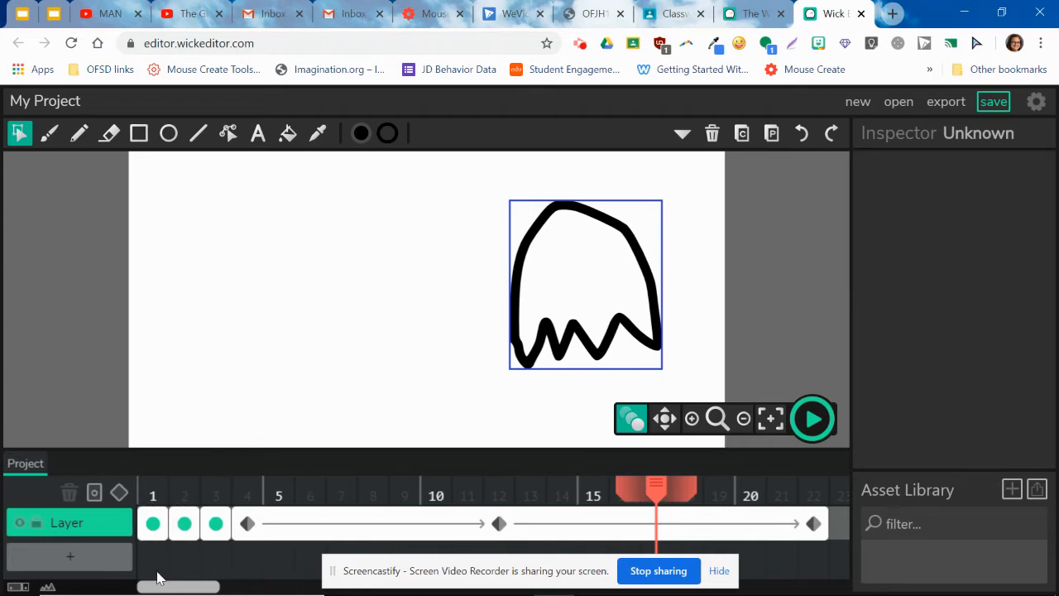
Step: Add a second layer with a frame at 1, and move the round ghost from the original layer's frame 1 into it
{"action": "left_click", "coordinate": [71, 557]}
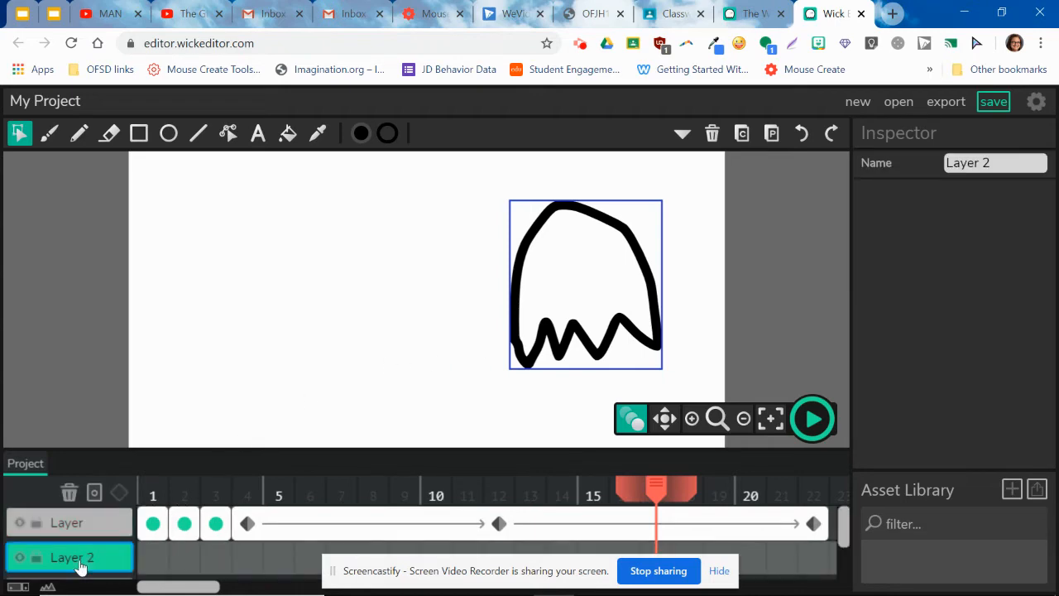
{"action": "left_click", "coordinate": [147, 557]}
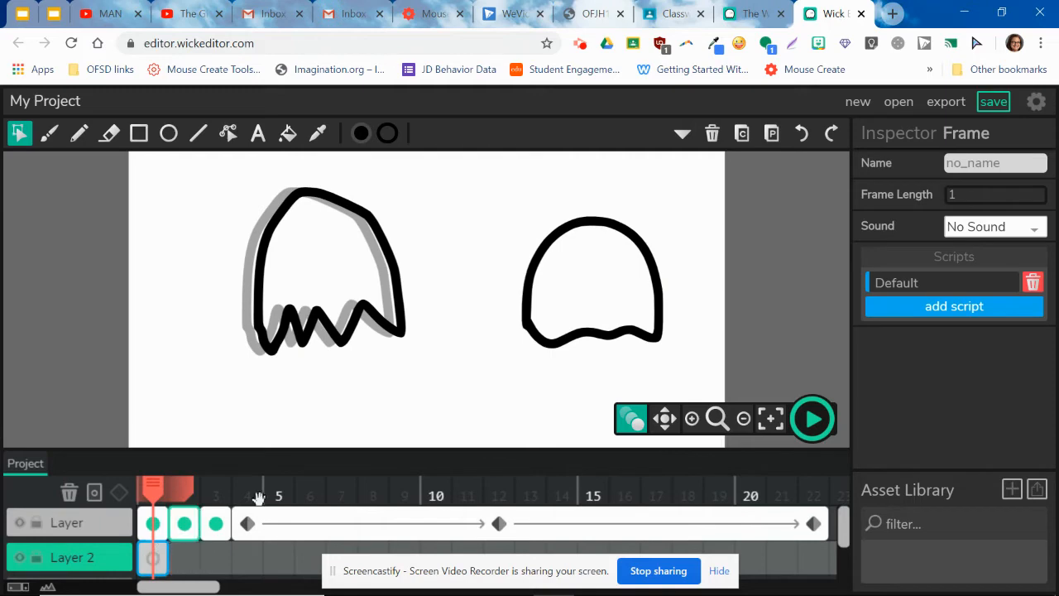
{"action": "left_click", "coordinate": [538, 343]}
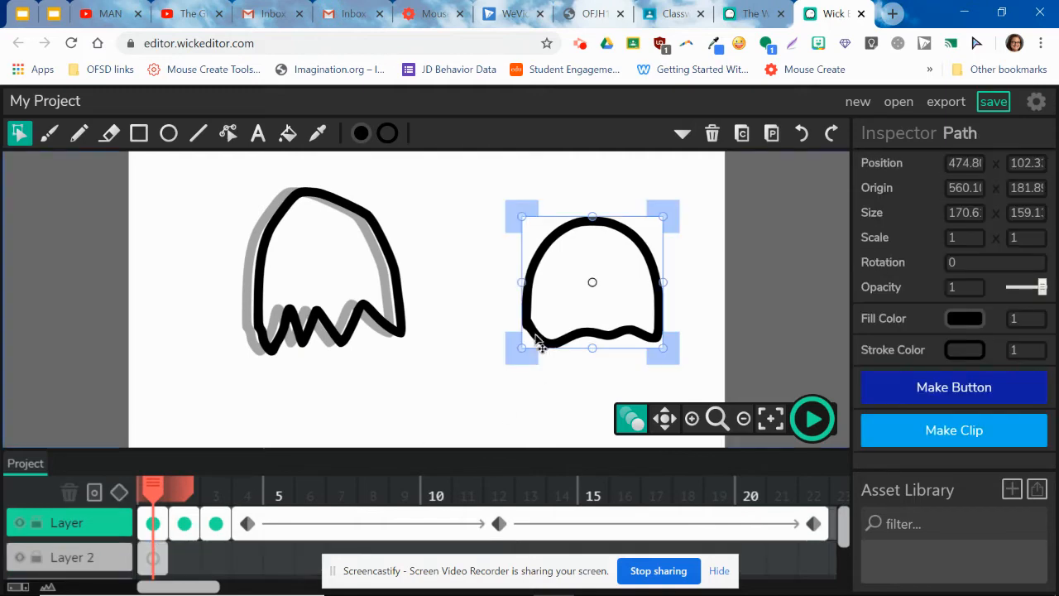
{"action": "left_click", "coordinate": [539, 343]}
{"action": "left_click", "coordinate": [144, 562]}
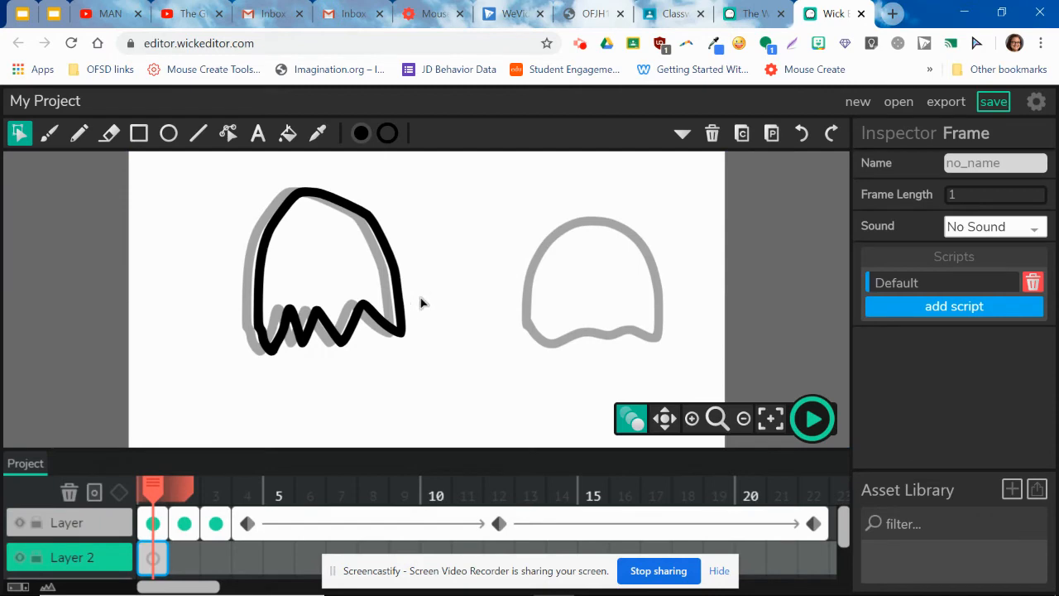
{"action": "key", "text": "ctrl+v"}
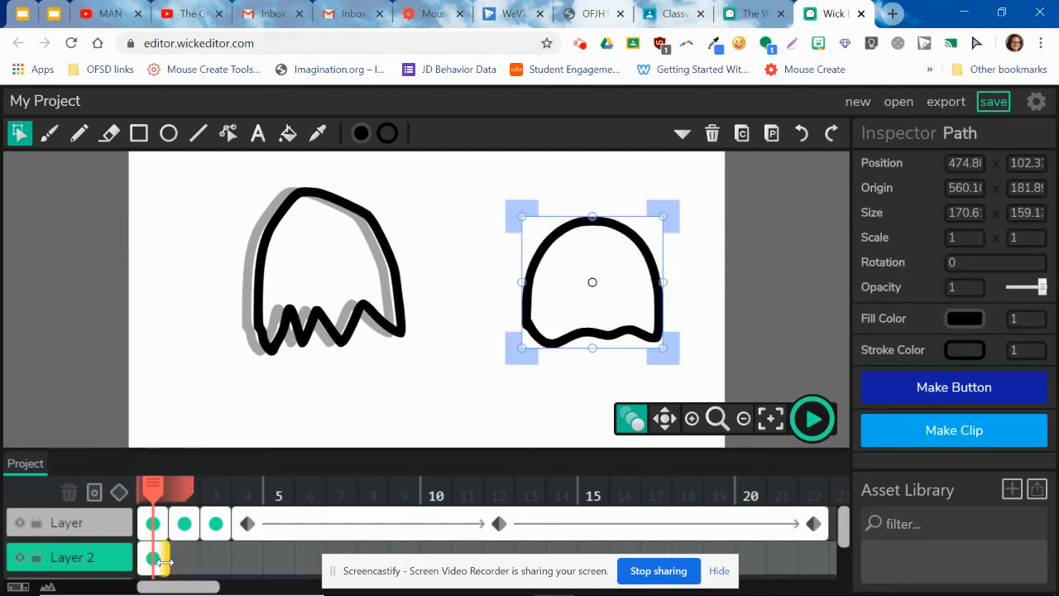
Step: Add a tween to the round ghost's frame on Layer 2 and extend that frame to a length of 21
{"action": "left_click_drag", "start_coordinate": [165, 562], "coordinate": [189, 568]}
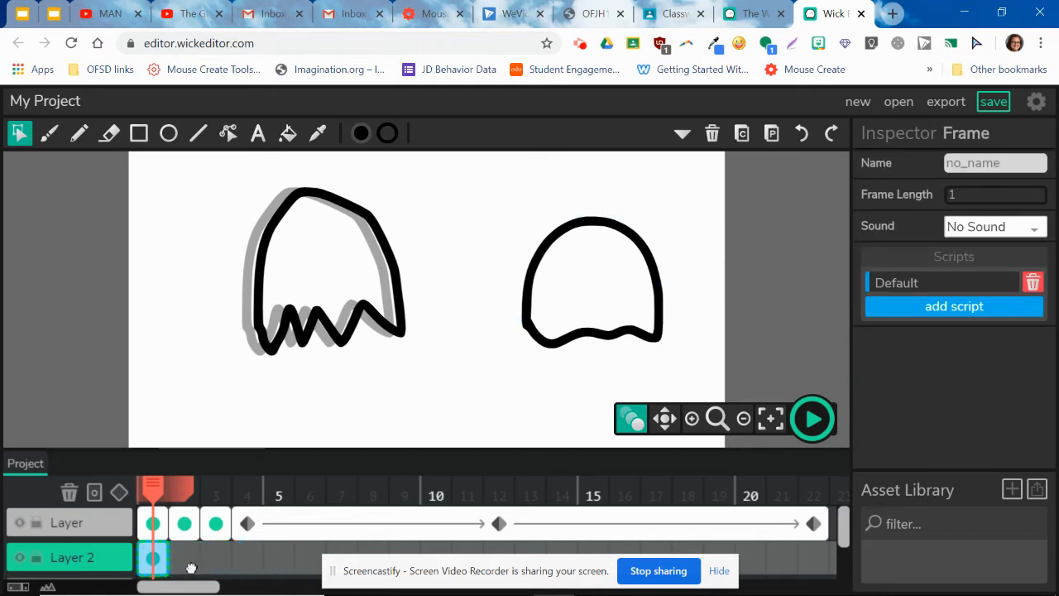
{"action": "left_click", "coordinate": [119, 494]}
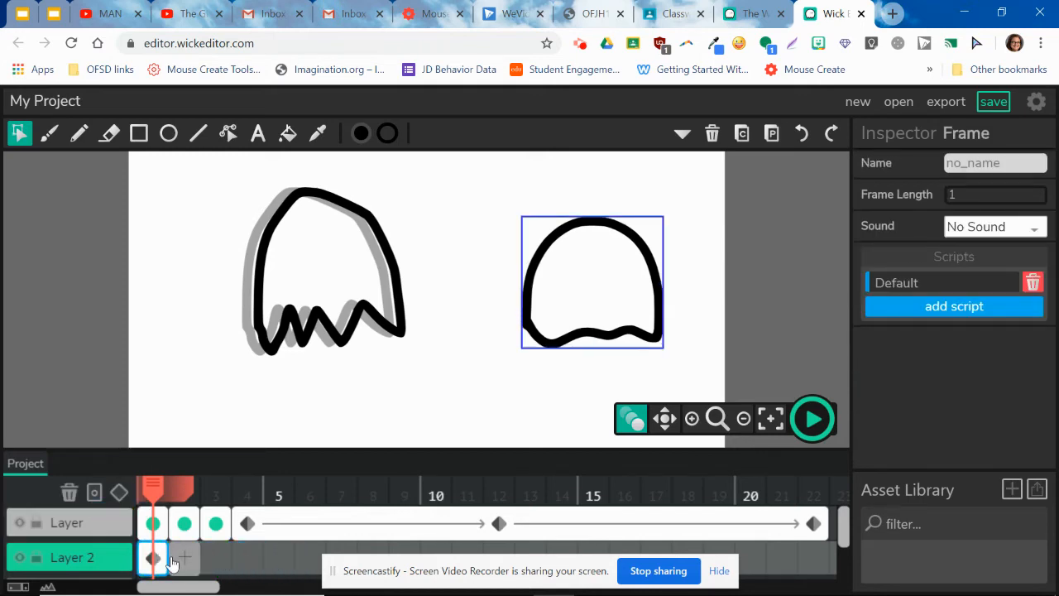
{"action": "left_click_drag", "start_coordinate": [222, 567], "coordinate": [829, 575]}
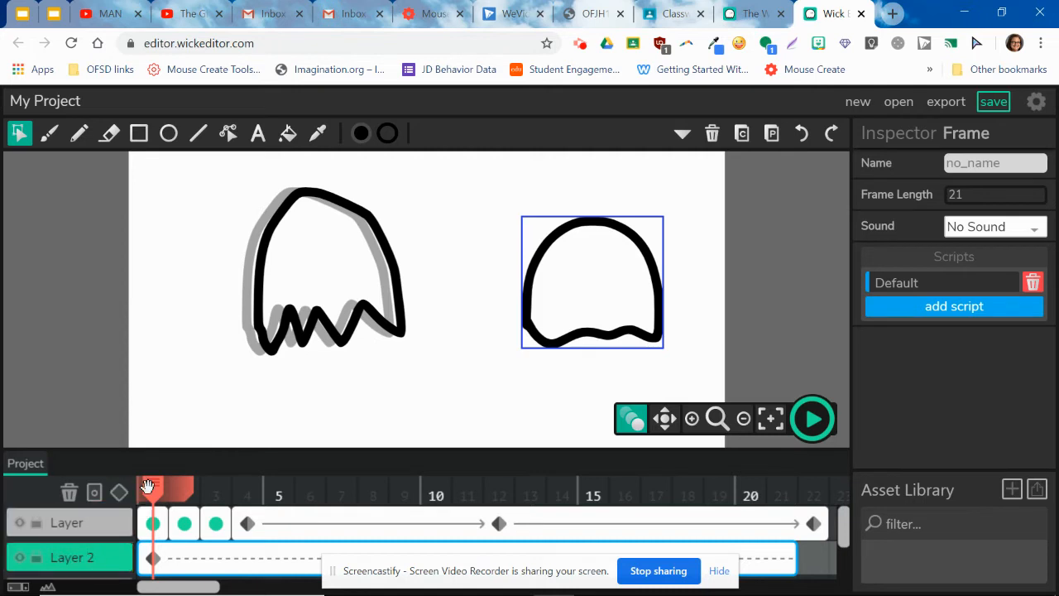
Step: Tween the round ghost to about 102, -18 at frame 13 and about -87, 190 at frame 21, and play the animation
{"action": "left_click_drag", "start_coordinate": [152, 487], "coordinate": [519, 499]}
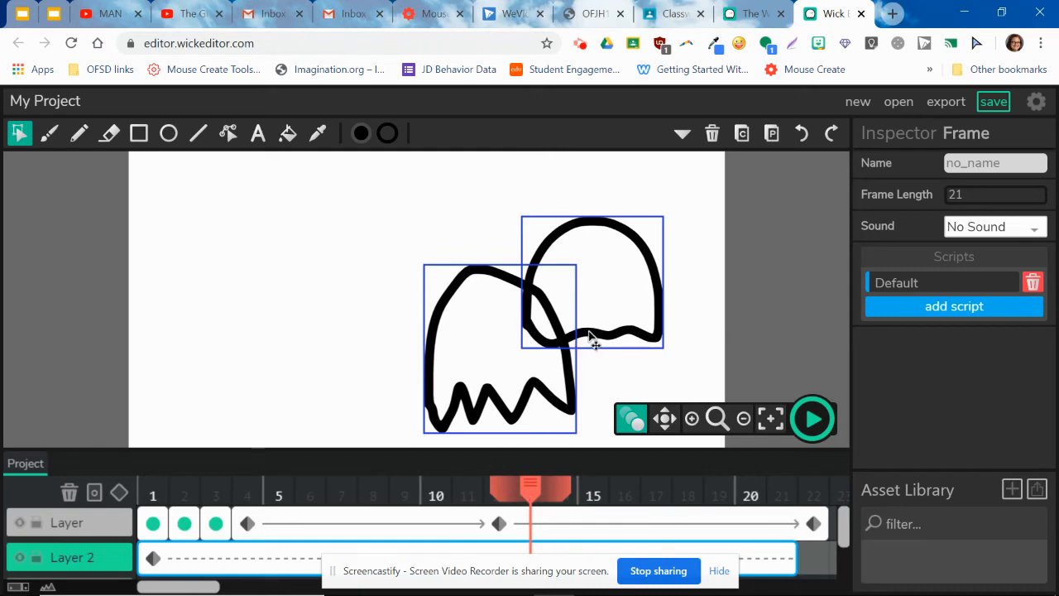
{"action": "left_click_drag", "start_coordinate": [595, 337], "coordinate": [283, 240]}
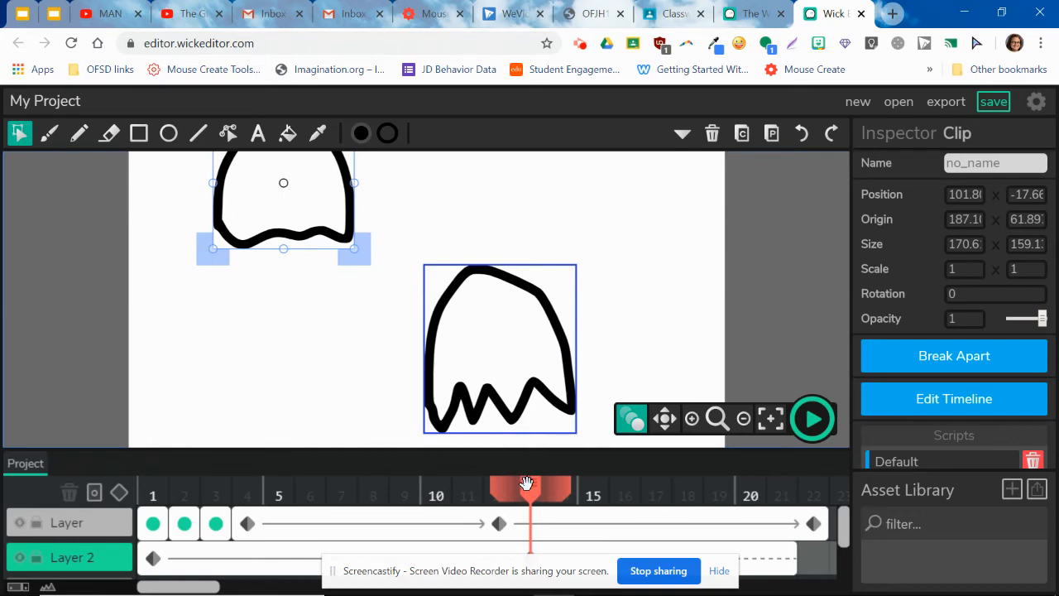
{"action": "left_click_drag", "start_coordinate": [526, 484], "coordinate": [782, 487]}
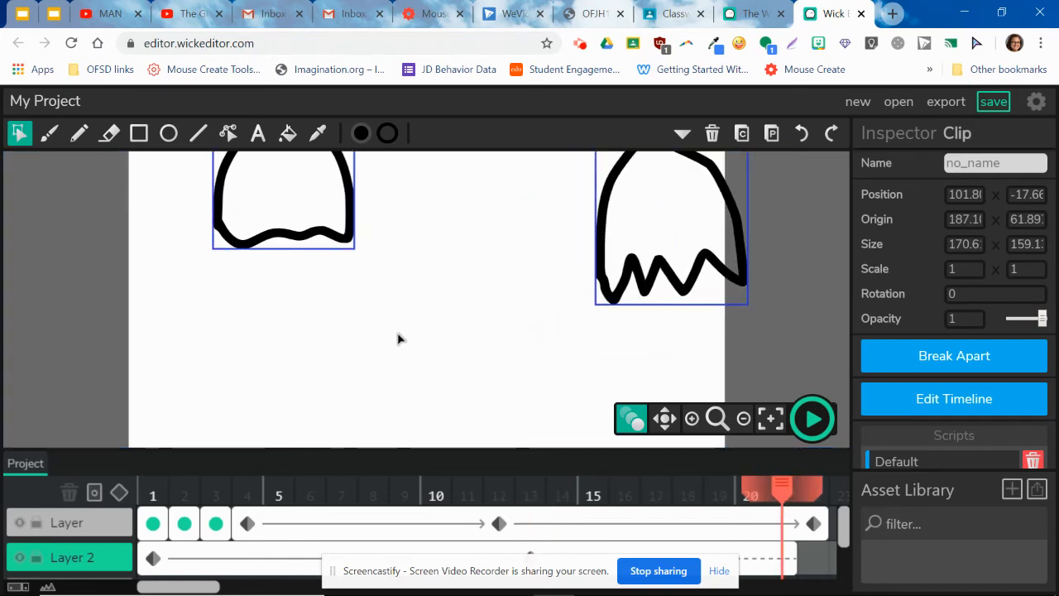
{"action": "left_click_drag", "start_coordinate": [249, 250], "coordinate": [93, 424]}
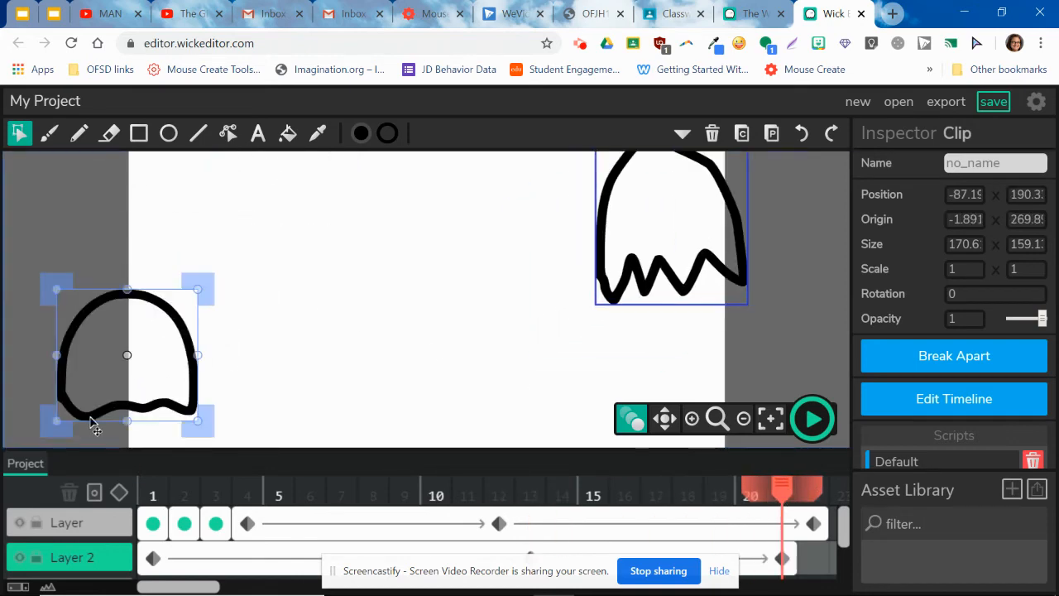
{"action": "left_click", "coordinate": [812, 419]}
{"action": "left_click", "coordinate": [813, 419]}
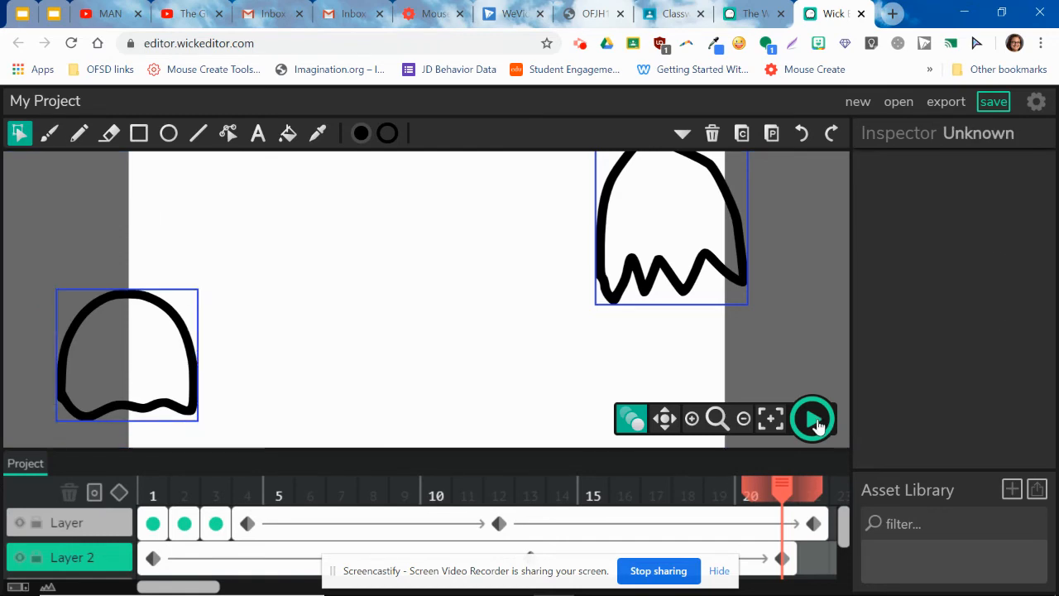
{"action": "left_click", "coordinate": [812, 419]}
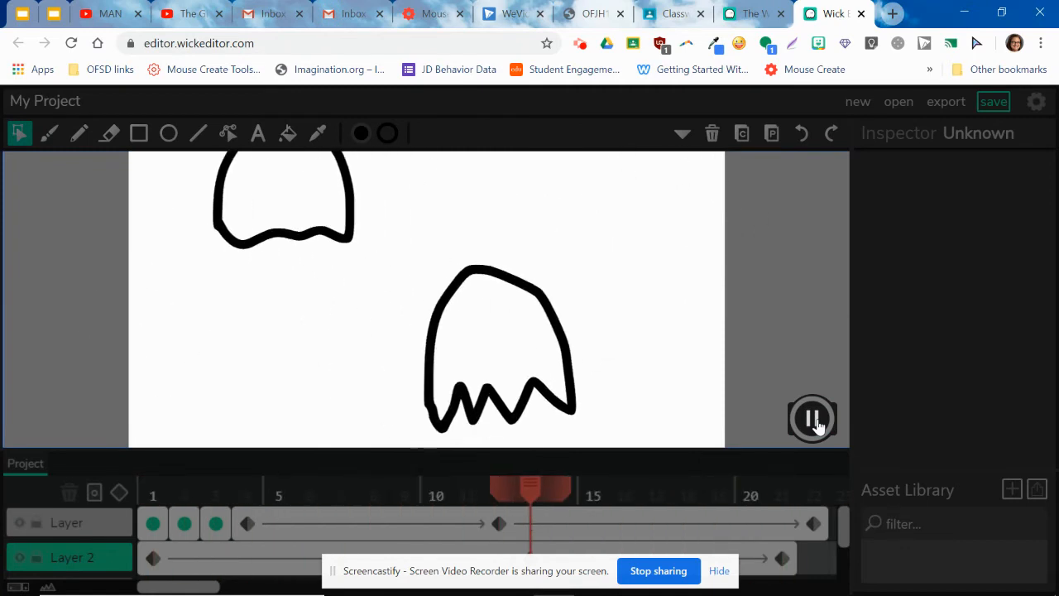
{"action": "left_click", "coordinate": [815, 421]}
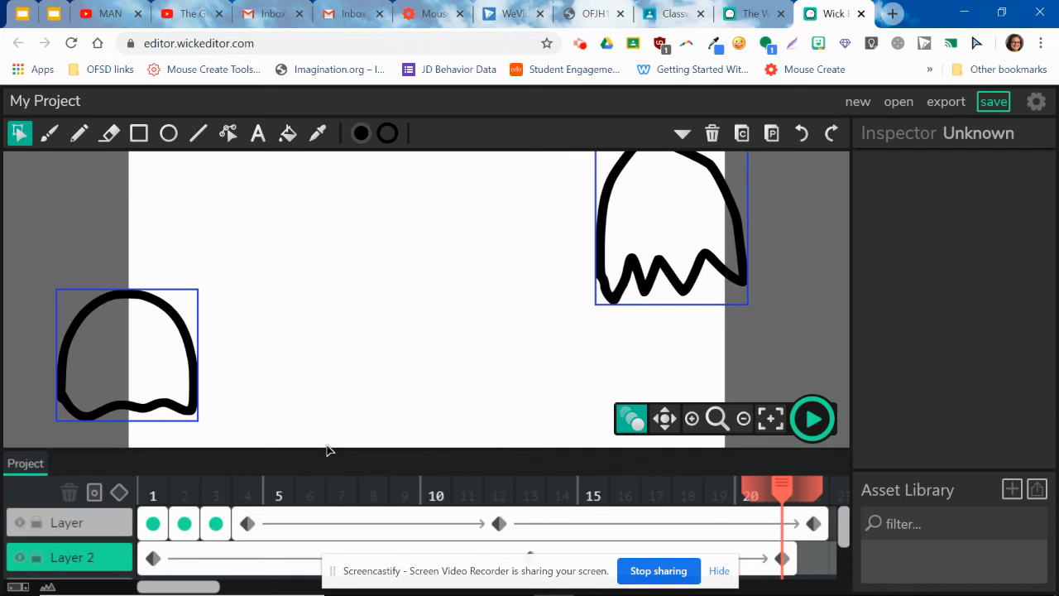
Step: Enlarge the timeline area and add a third layer below Layer 2
{"action": "left_click_drag", "start_coordinate": [327, 448], "coordinate": [330, 384]}
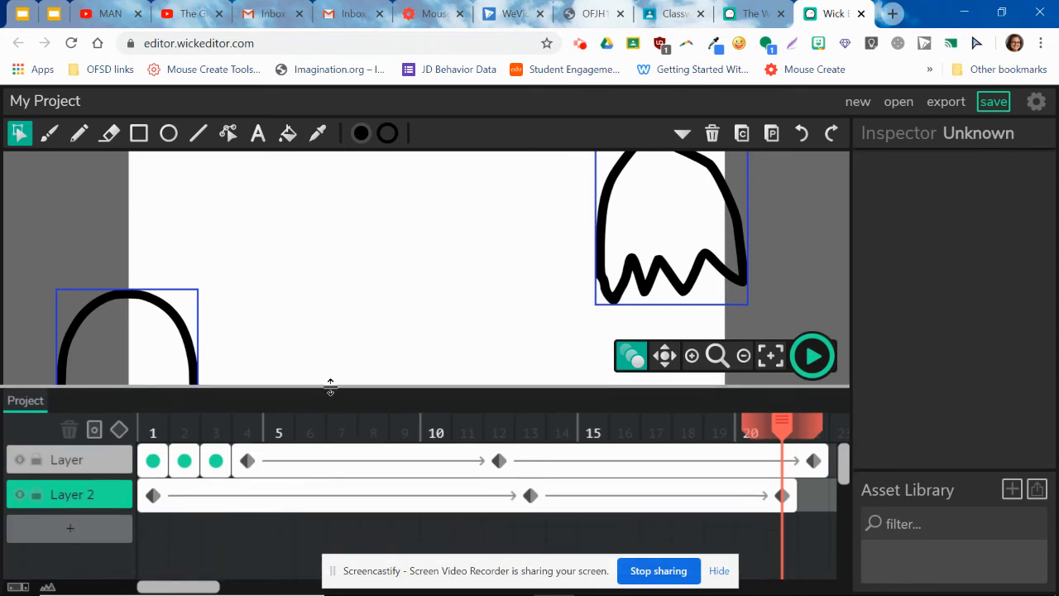
{"action": "left_click", "coordinate": [83, 529]}
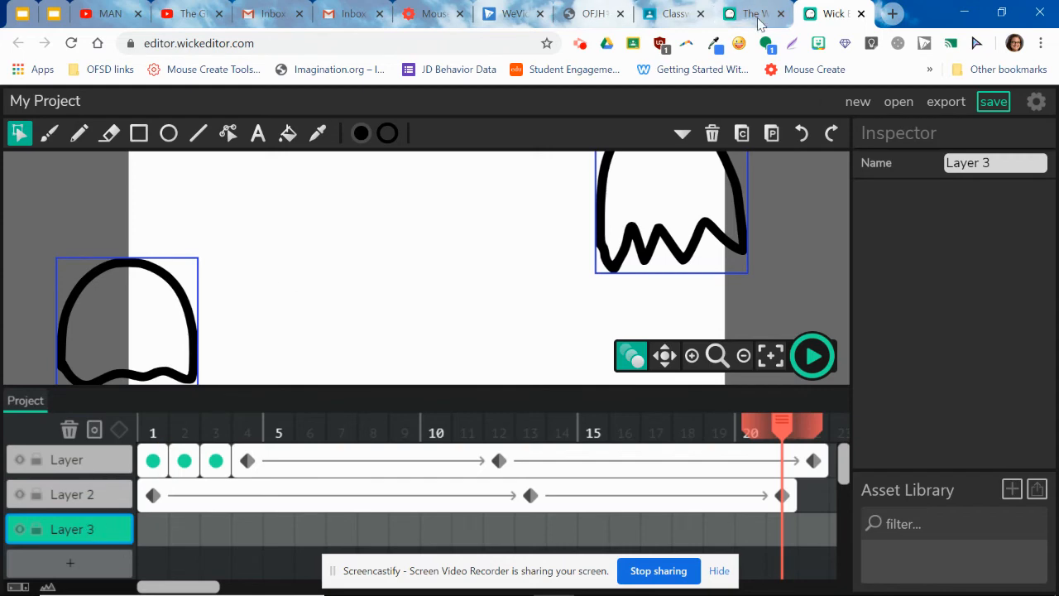
Step: Search Google Images in a new browser tab for "haunted house" and narrow the results to cartoon pictures
{"action": "left_click", "coordinate": [892, 13]}
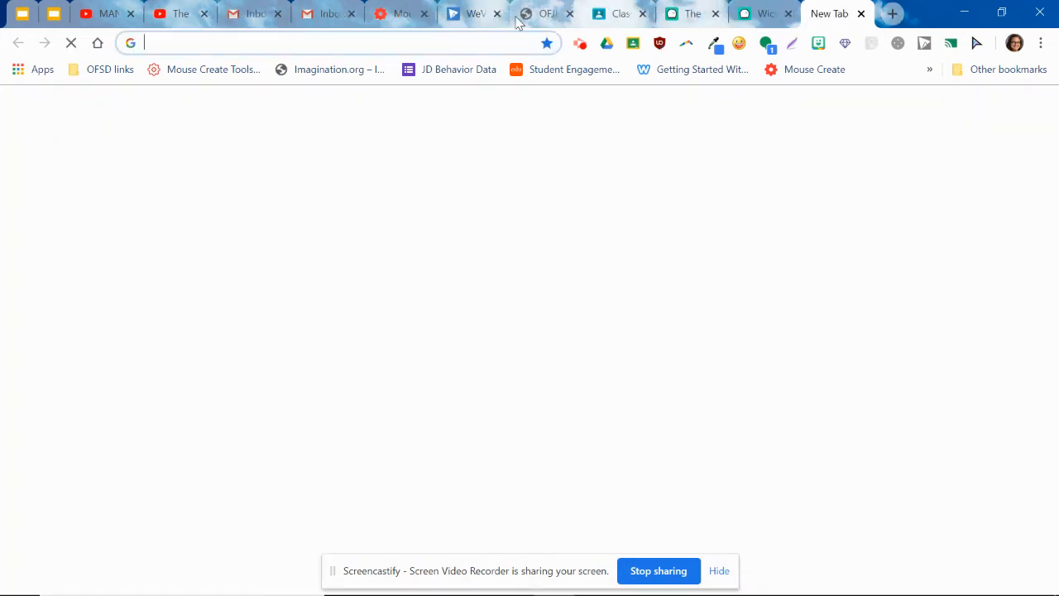
{"action": "type", "text": "haunted house"}
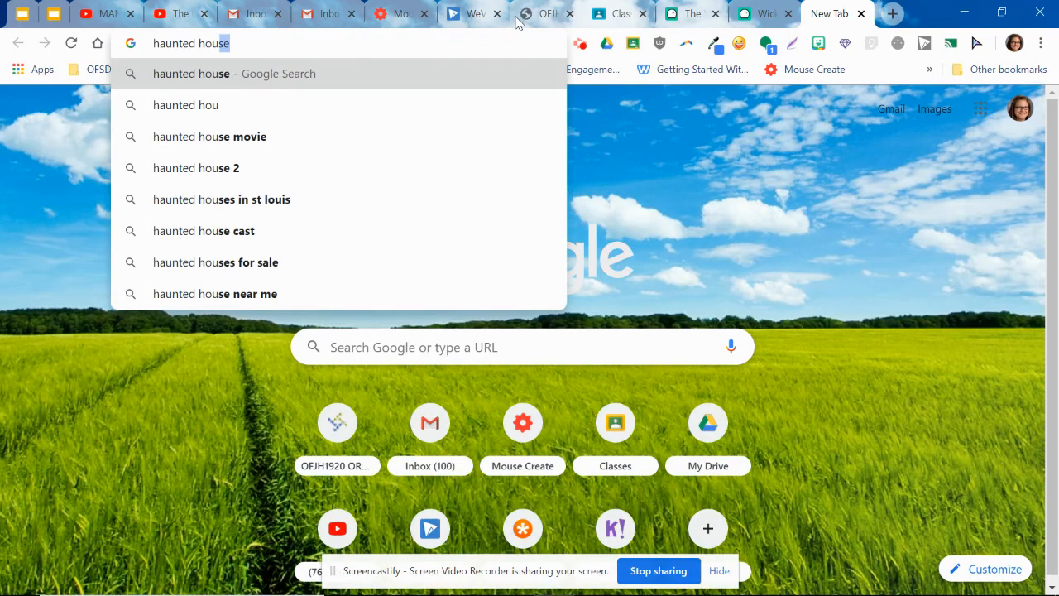
{"action": "key", "text": "Return"}
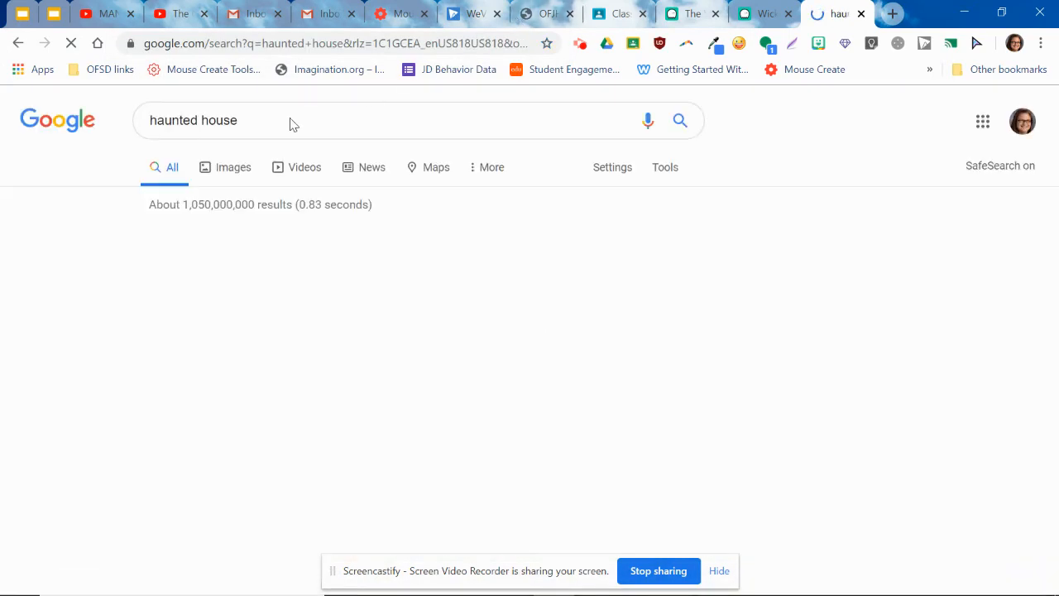
{"action": "left_click", "coordinate": [222, 175]}
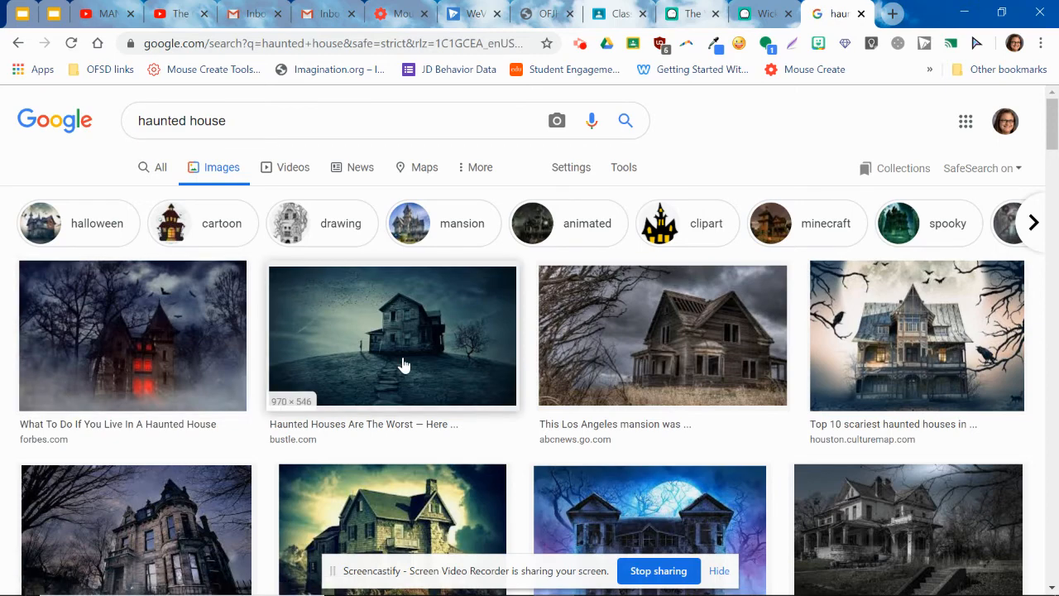
{"action": "left_click", "coordinate": [225, 225]}
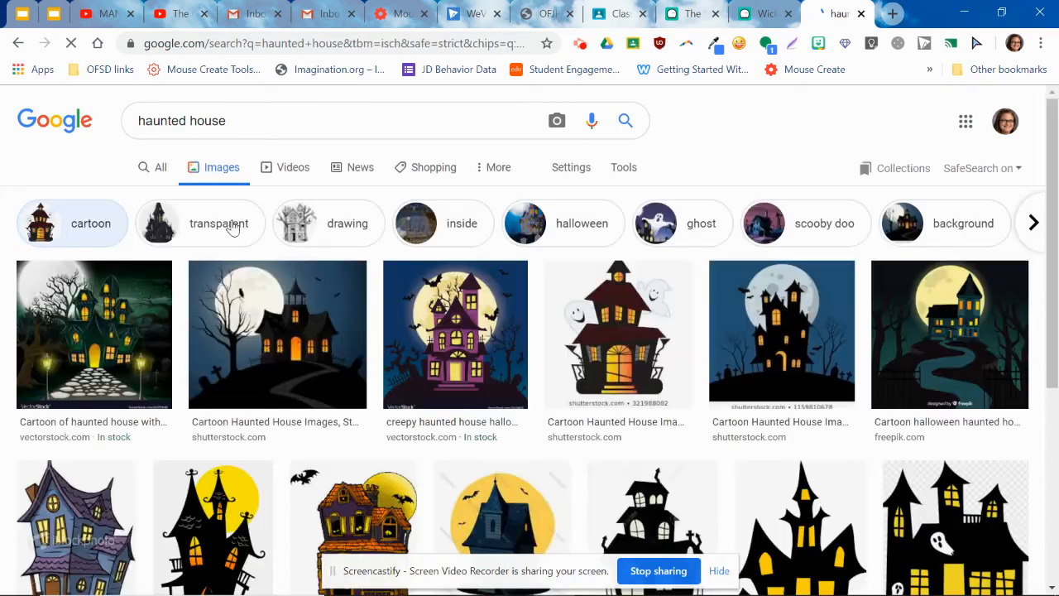
{"action": "scroll", "coordinate": [331, 380], "scroll_direction": "down", "scroll_amount": 2}
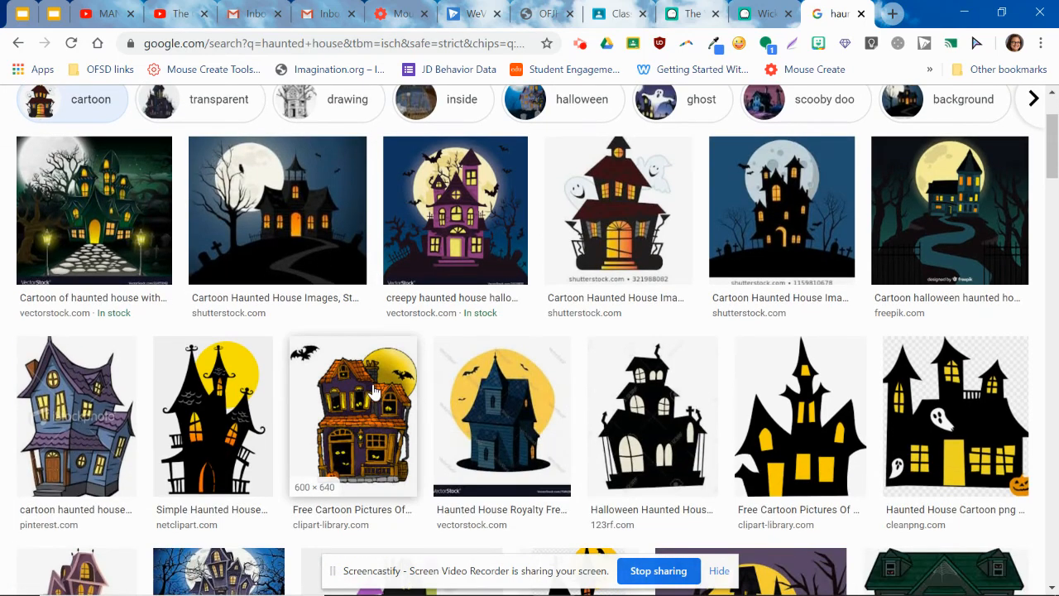
Step: Save the cartoon haunted house picture with the two white ghosts to the Downloads folder as download.jpg
{"action": "right_click", "coordinate": [616, 214]}
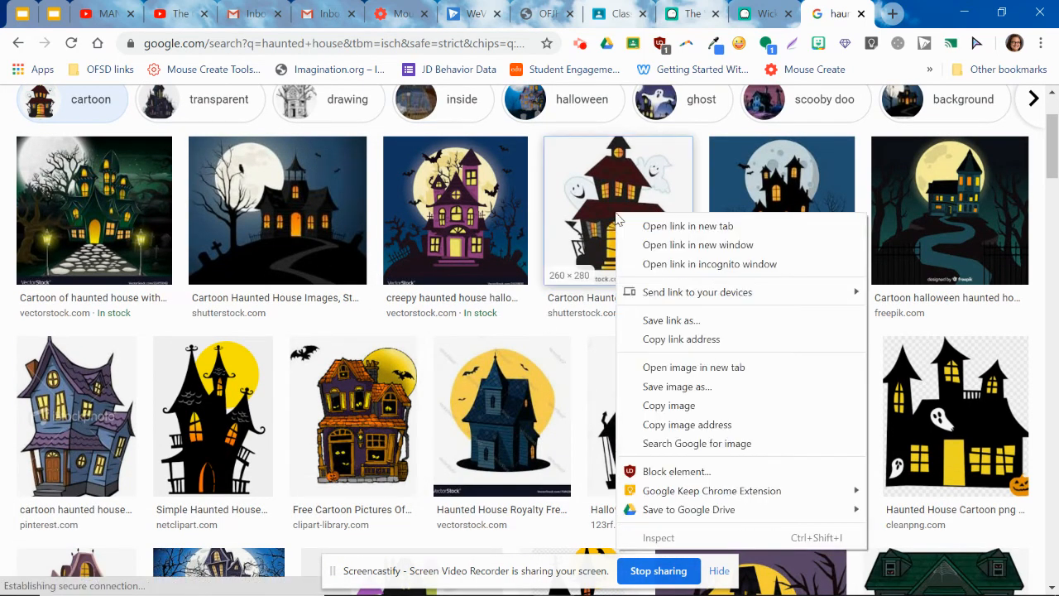
{"action": "left_click", "coordinate": [677, 387]}
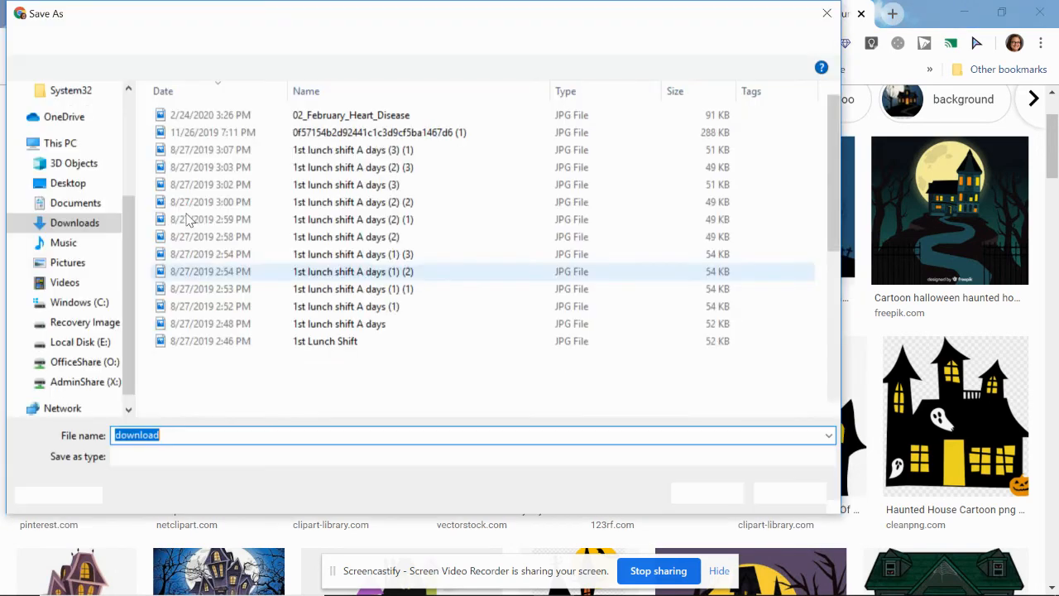
{"action": "left_click", "coordinate": [718, 492]}
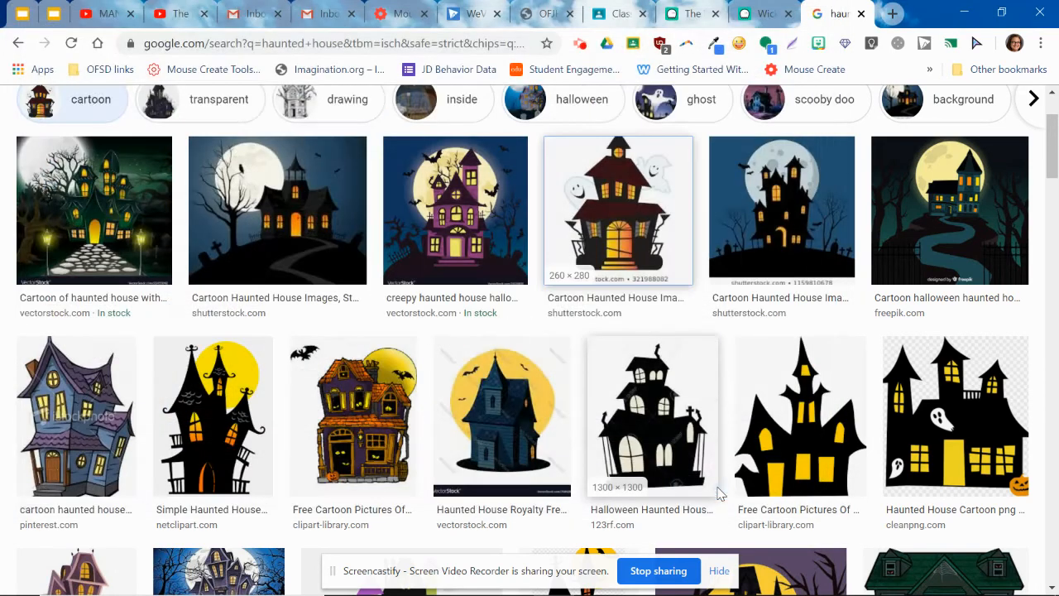
Step: Switch back to Wick Editor and import download.jpg from the Downloads folder into the asset library
{"action": "left_click", "coordinate": [759, 13]}
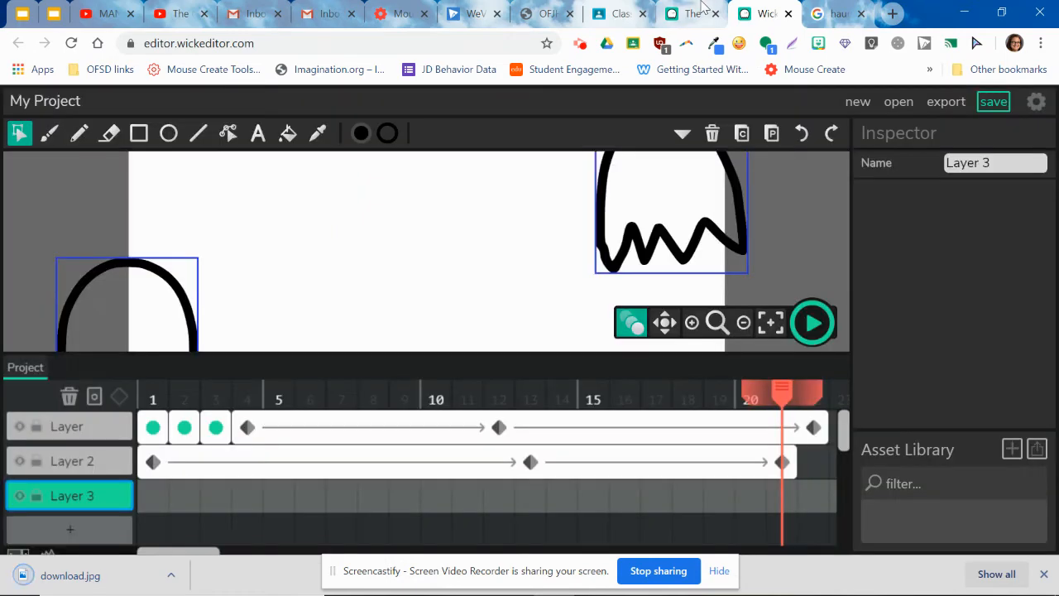
{"action": "left_click", "coordinate": [1013, 449]}
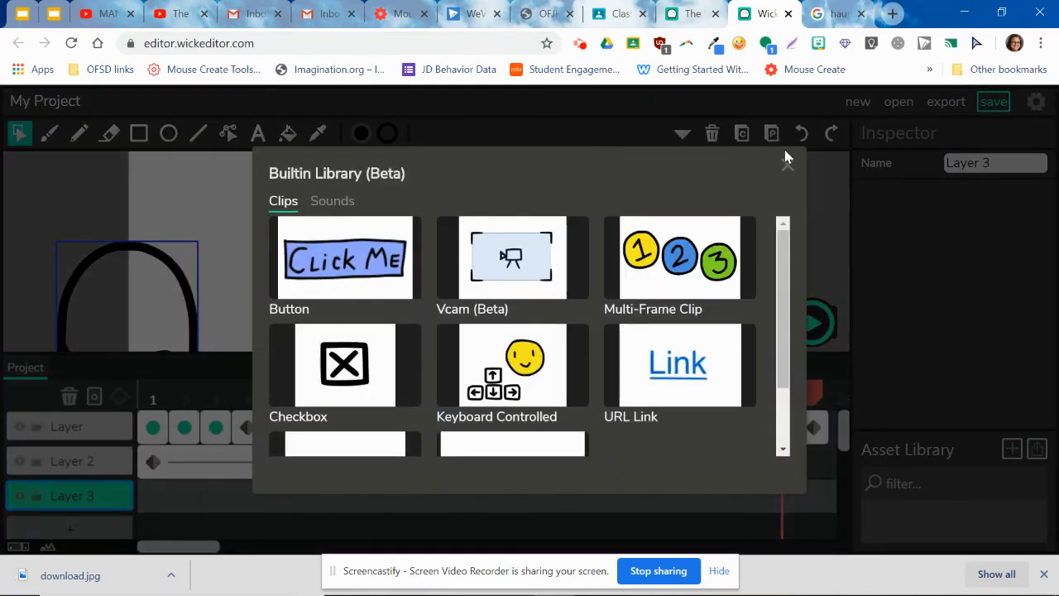
{"action": "left_click", "coordinate": [788, 167]}
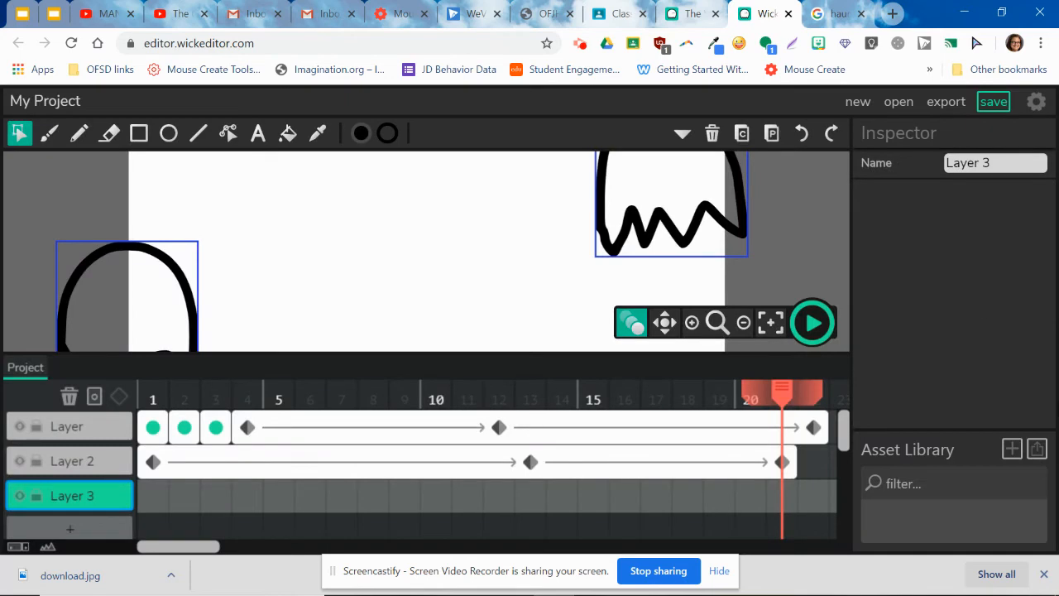
{"action": "left_click", "coordinate": [1037, 450]}
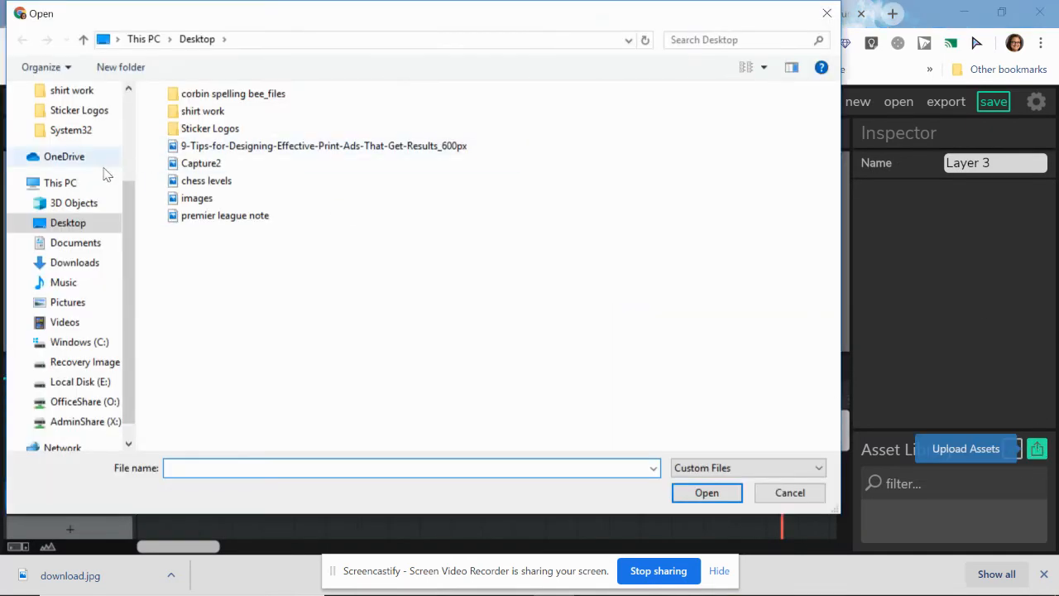
{"action": "left_click", "coordinate": [76, 264]}
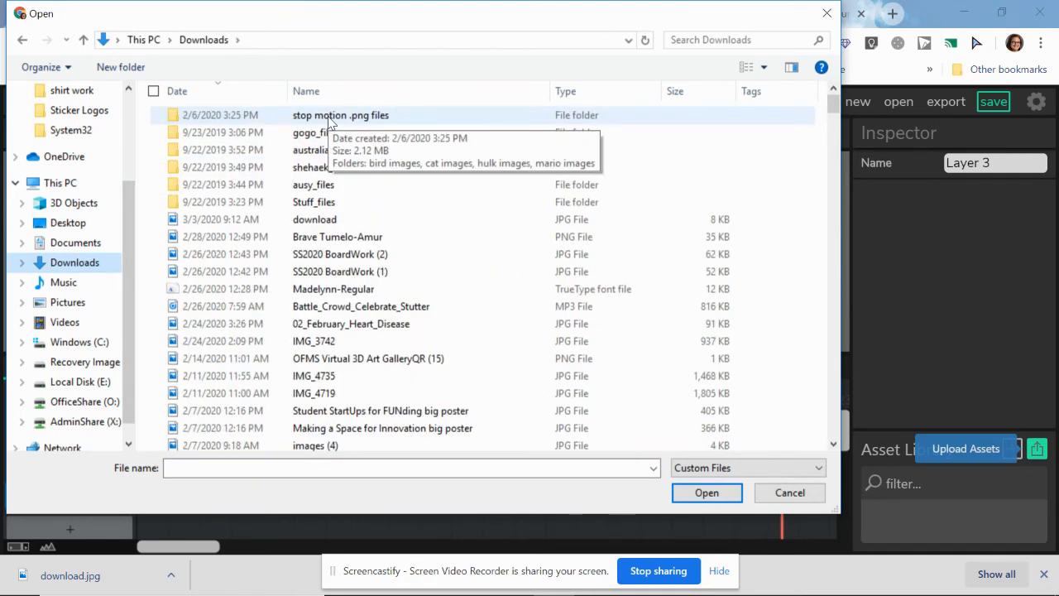
{"action": "left_click", "coordinate": [320, 222]}
{"action": "double_click", "coordinate": [321, 221]}
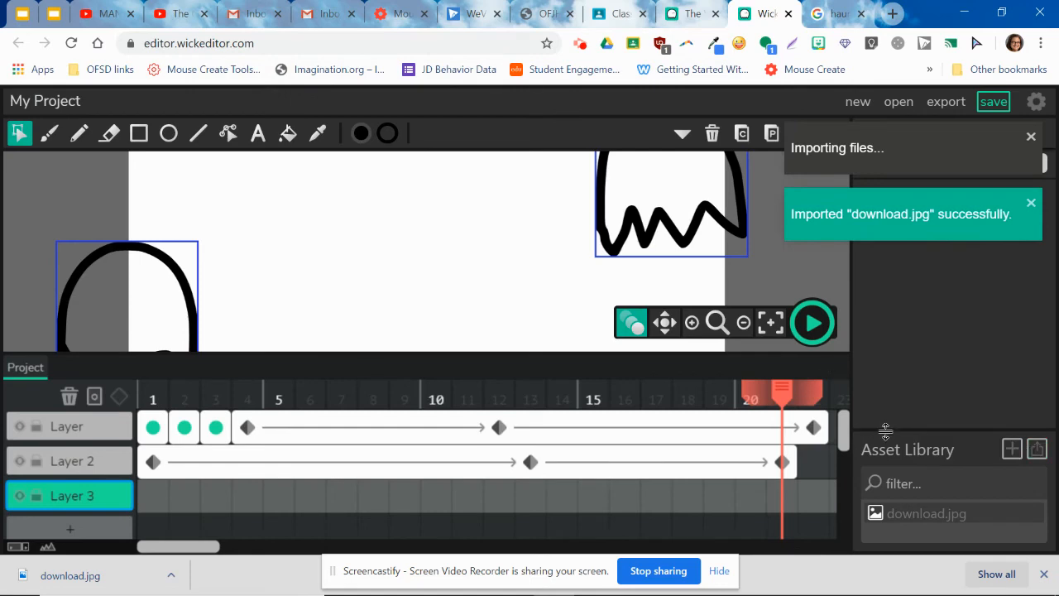
Step: Add a frame at 1 on Layer 3 and place the download.jpg asset from the library on the canvas
{"action": "left_click_drag", "start_coordinate": [907, 427], "coordinate": [907, 245]}
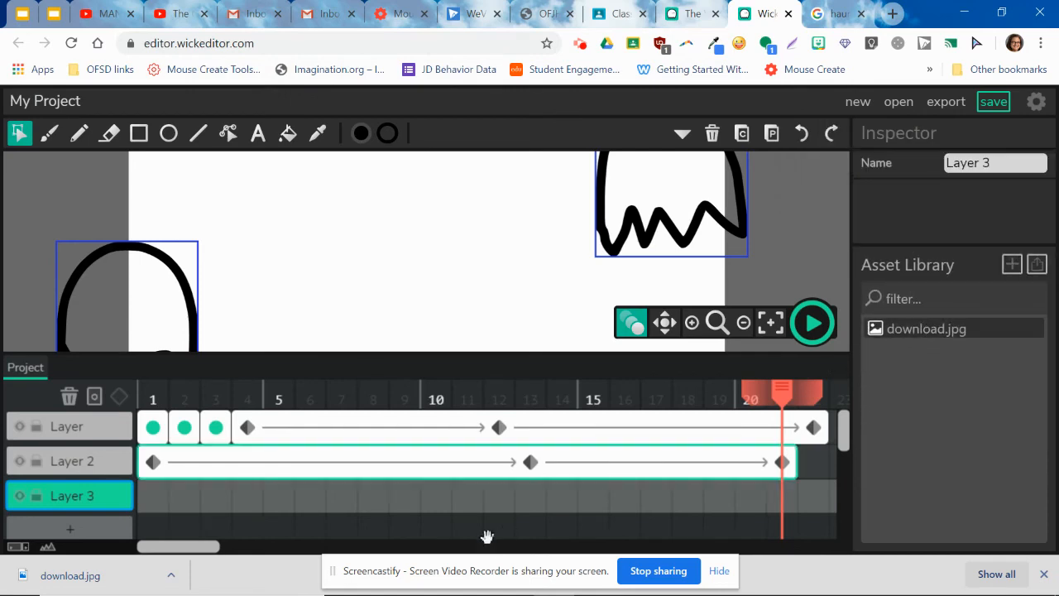
{"action": "left_click", "coordinate": [159, 495]}
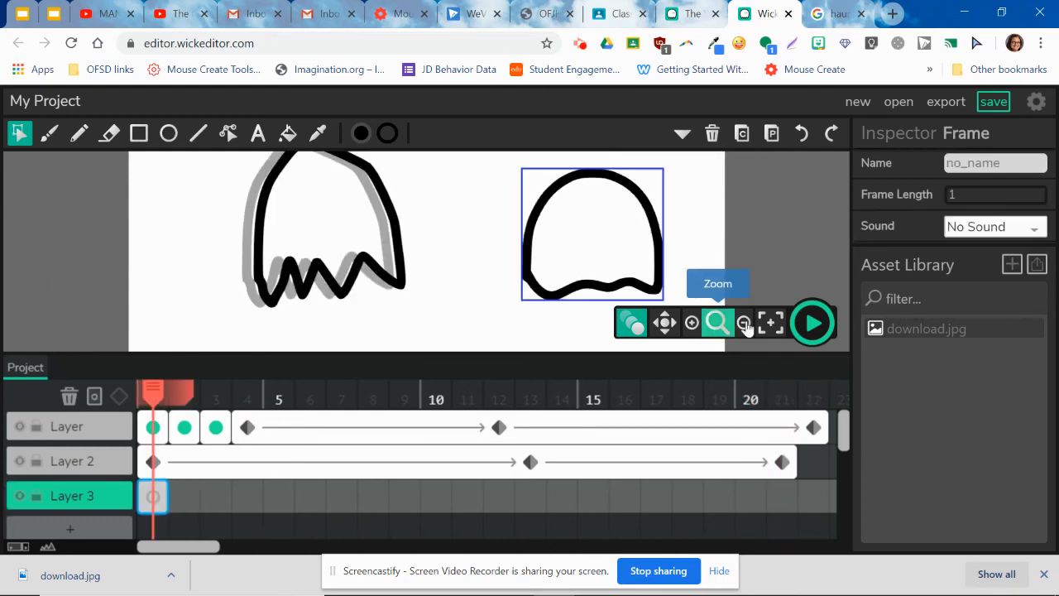
{"action": "left_click_drag", "start_coordinate": [936, 330], "coordinate": [374, 265]}
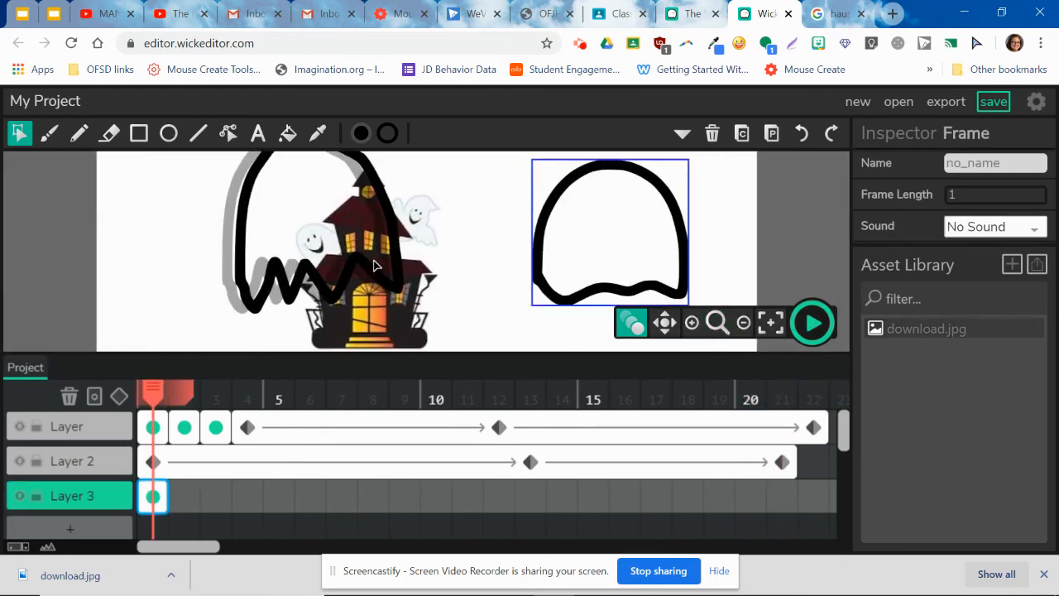
Step: Enlarge the haunted house image to about 566 by 410 and move it to about 100, -1 on the canvas
{"action": "scroll", "coordinate": [374, 265], "scroll_direction": "down", "scroll_amount": 5}
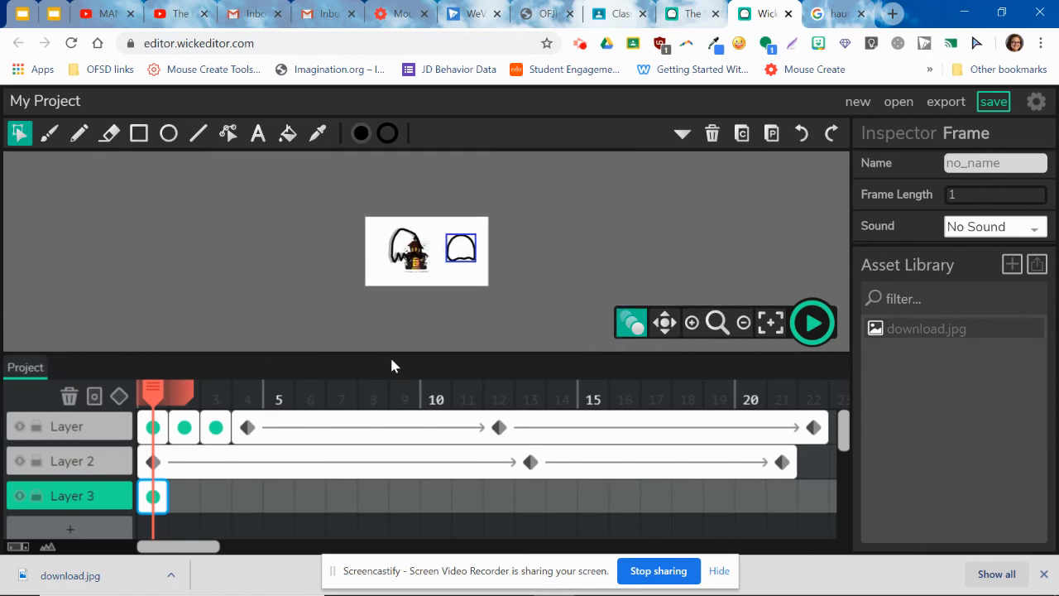
{"action": "left_click_drag", "start_coordinate": [391, 353], "coordinate": [392, 426]}
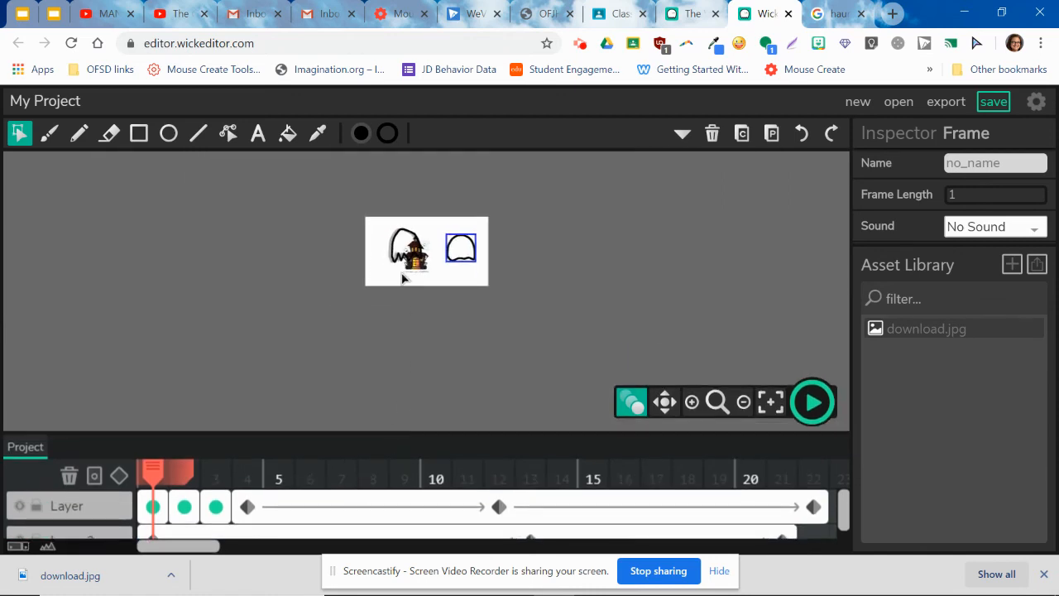
{"action": "scroll", "coordinate": [402, 278], "scroll_direction": "up", "scroll_amount": 4}
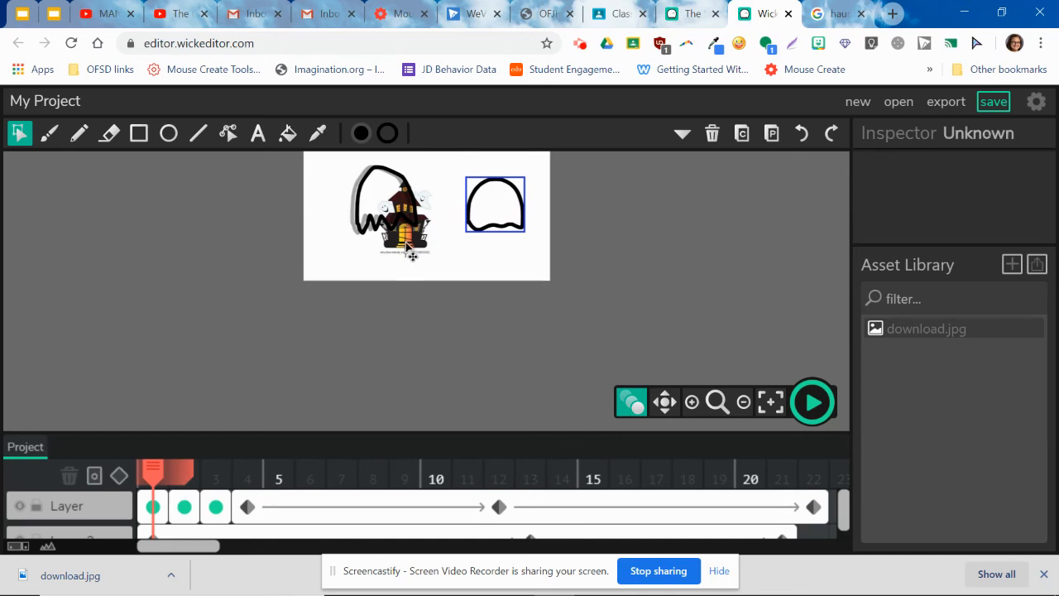
{"action": "left_click", "coordinate": [408, 247]}
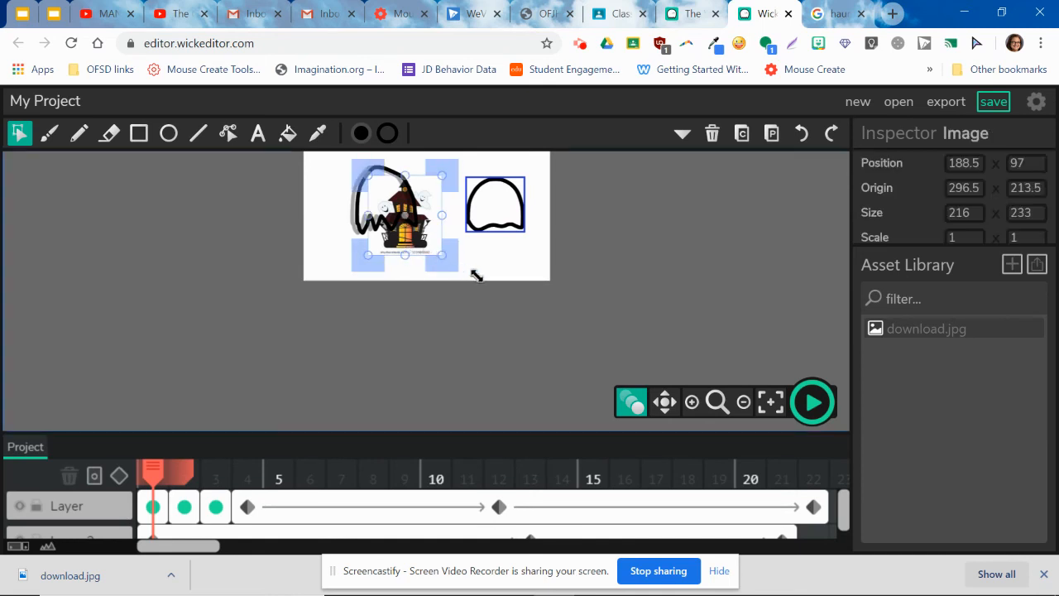
{"action": "left_click_drag", "start_coordinate": [477, 275], "coordinate": [502, 285]}
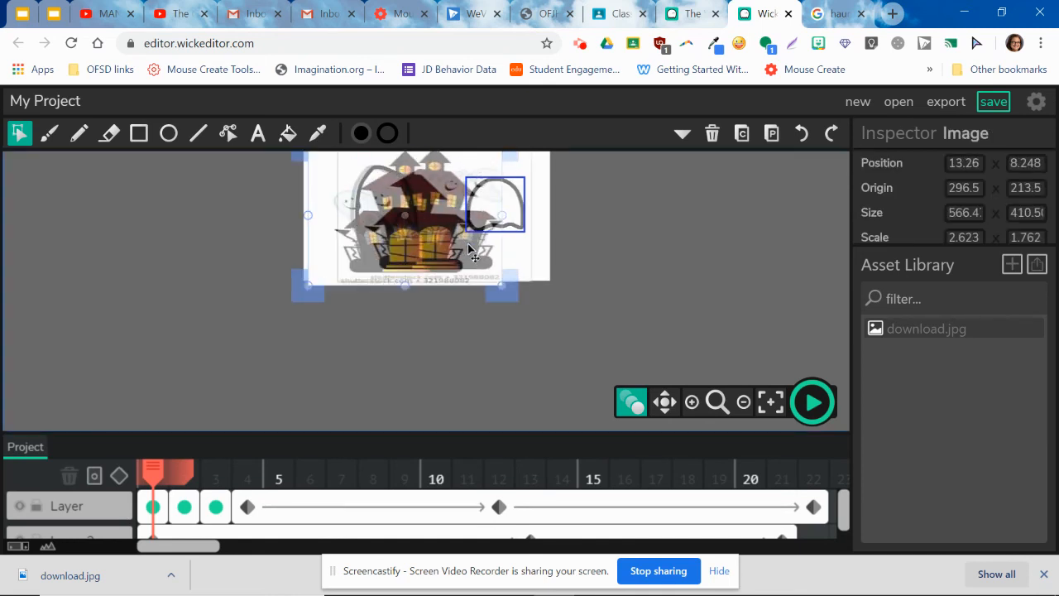
{"action": "left_click_drag", "start_coordinate": [468, 244], "coordinate": [468, 244]}
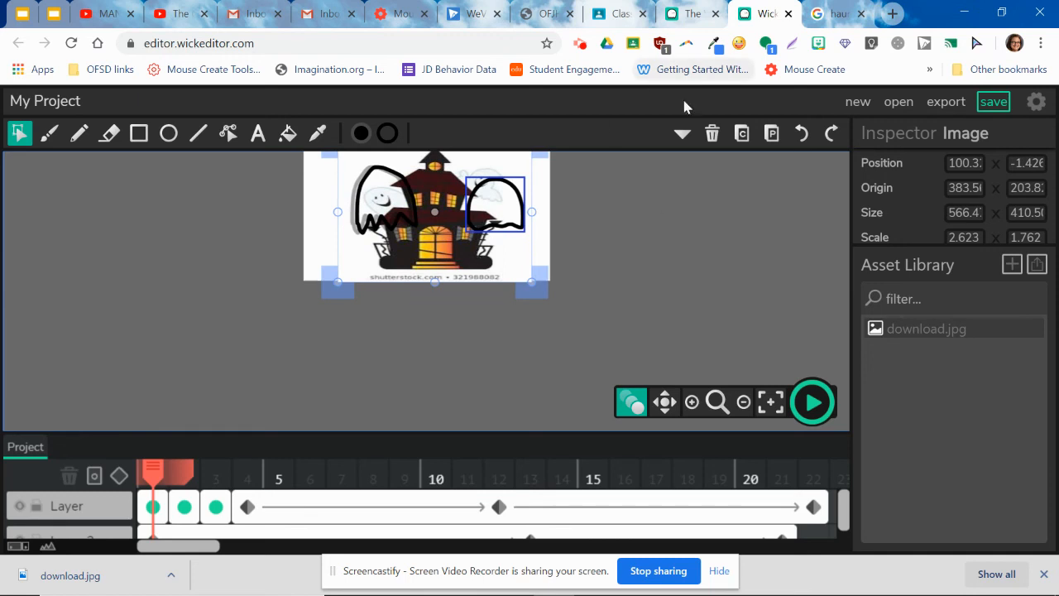
Step: Play the animation to check the haunted house background behind the moving ghosts, and stop it
{"action": "left_click", "coordinate": [813, 404]}
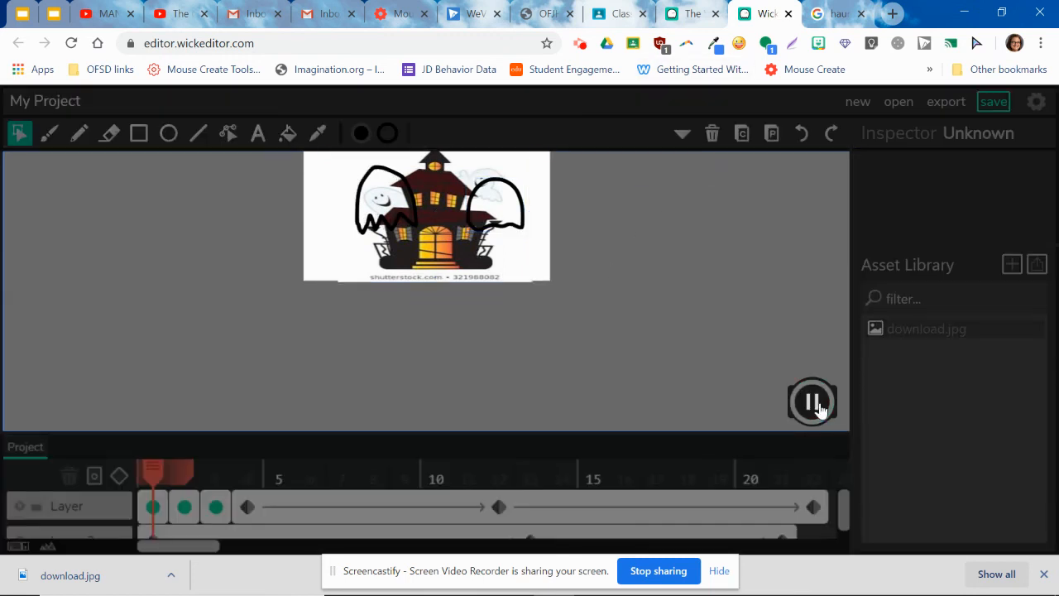
{"action": "left_click", "coordinate": [812, 403]}
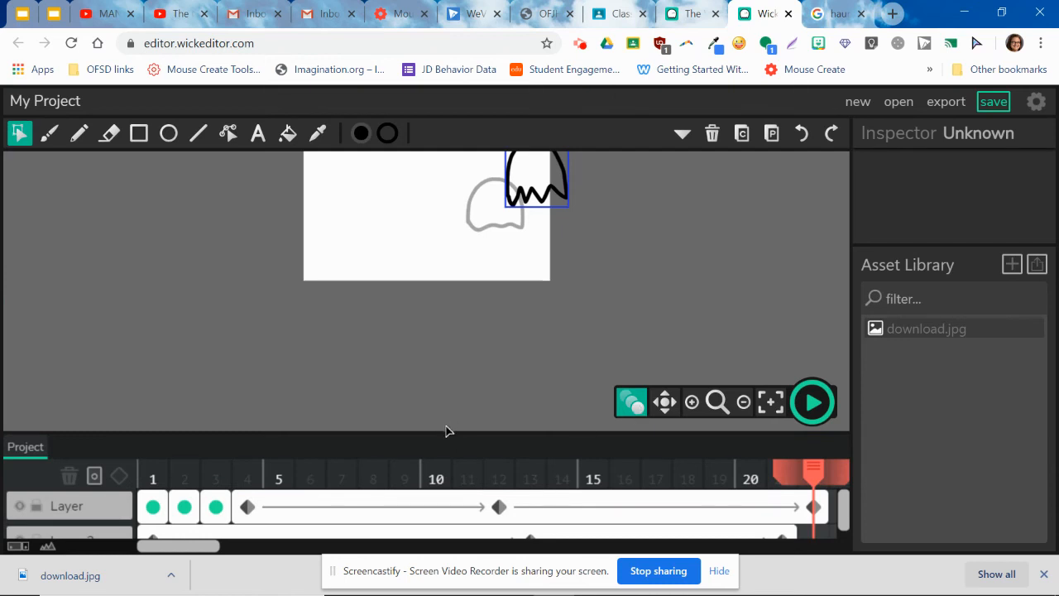
Step: Extend the haunted house background frame on Layer 3 to a length of 21 frames
{"action": "left_click_drag", "start_coordinate": [448, 433], "coordinate": [446, 336]}
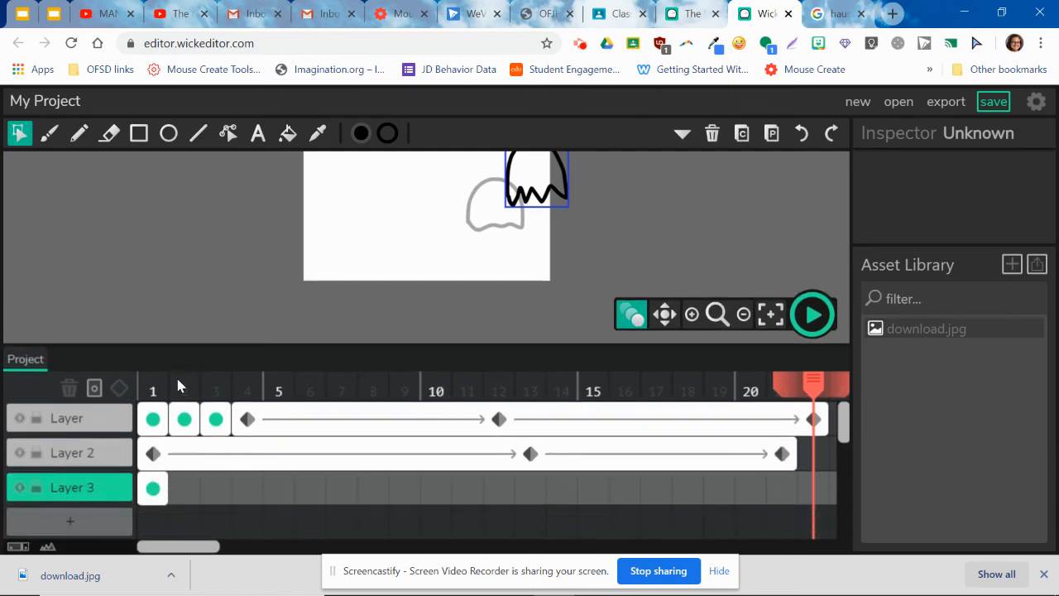
{"action": "left_click_drag", "start_coordinate": [159, 489], "coordinate": [832, 494]}
{"action": "scroll", "coordinate": [499, 285], "scroll_direction": "up", "scroll_amount": 3}
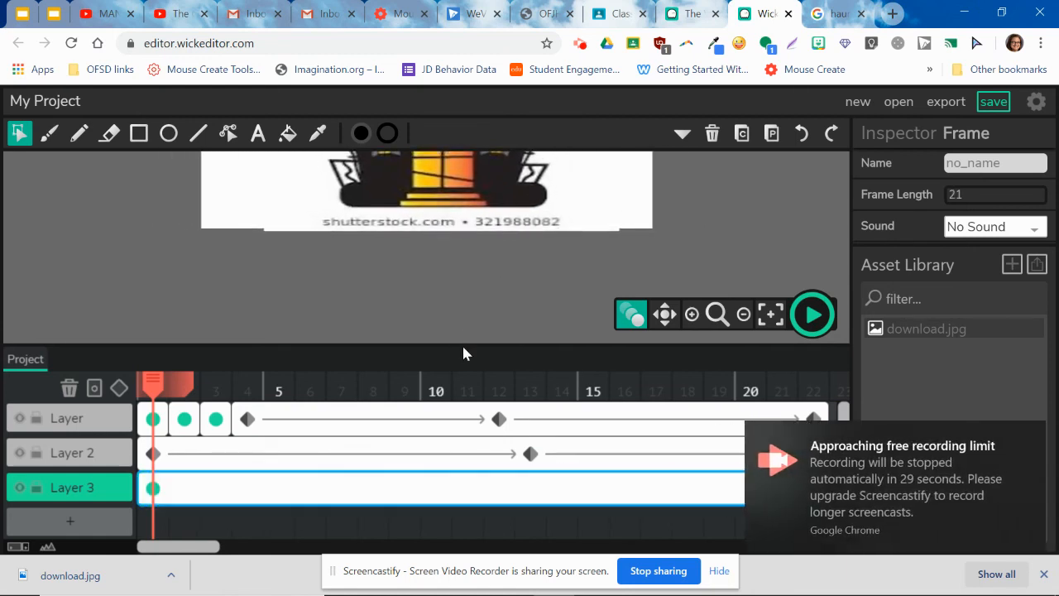
Step: Play the animation with the whole canvas in view to check the extended background behind both ghosts, and stop it
{"action": "left_click_drag", "start_coordinate": [460, 365], "coordinate": [460, 470]}
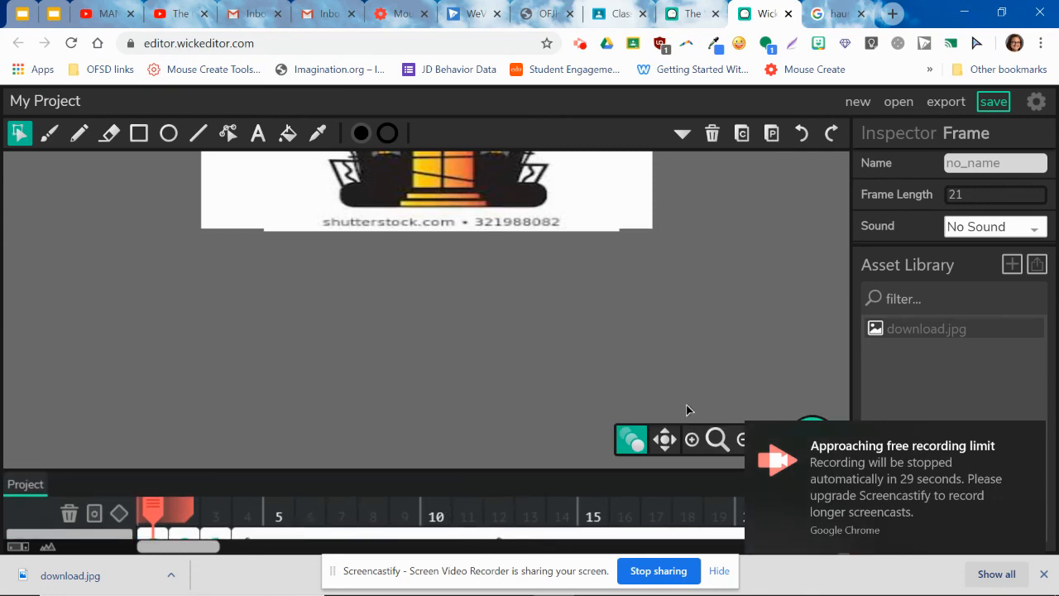
{"action": "scroll", "coordinate": [518, 323], "scroll_direction": "down", "scroll_amount": 5}
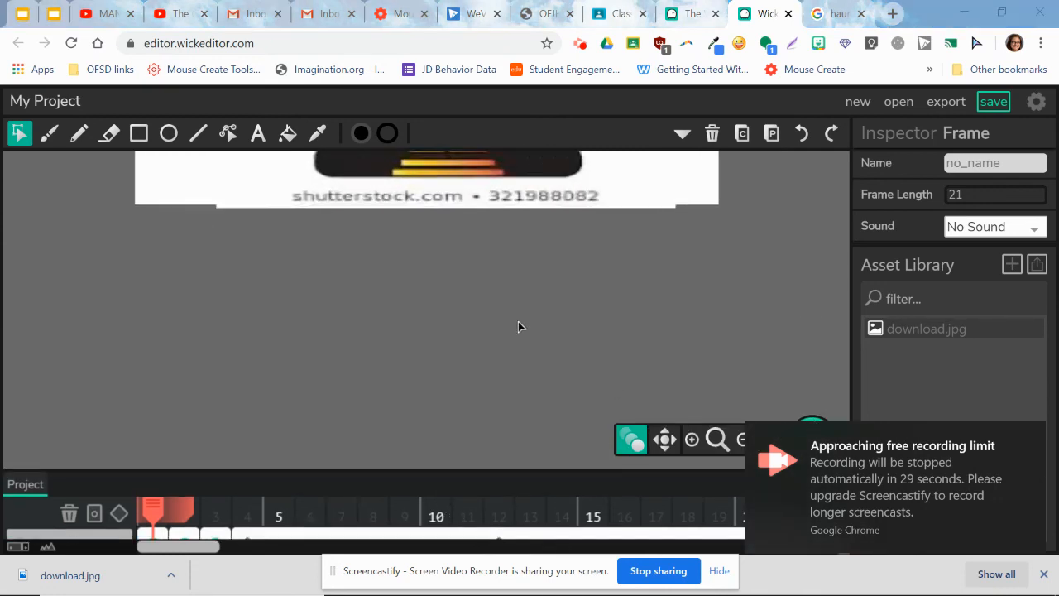
{"action": "scroll", "coordinate": [518, 326], "scroll_direction": "down", "scroll_amount": 3}
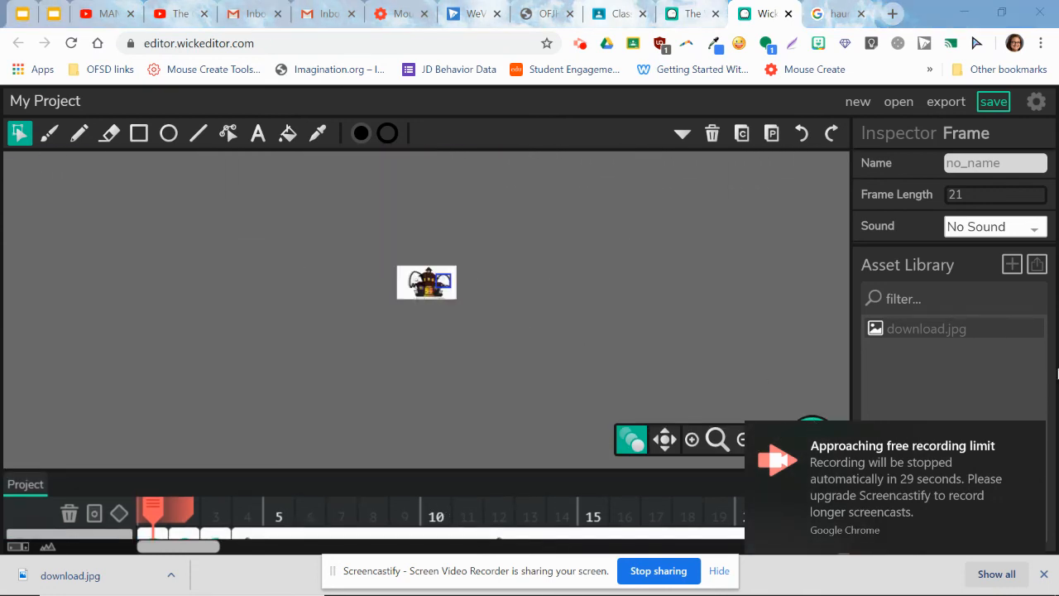
{"action": "left_click", "coordinate": [1027, 435]}
{"action": "left_click", "coordinate": [814, 443]}
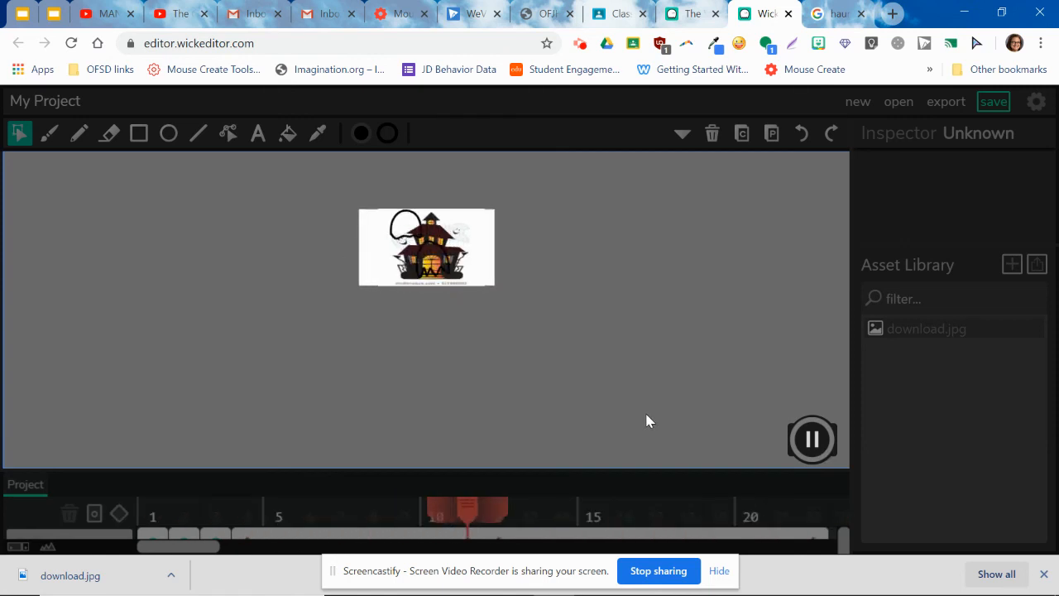
{"action": "left_click", "coordinate": [812, 443]}
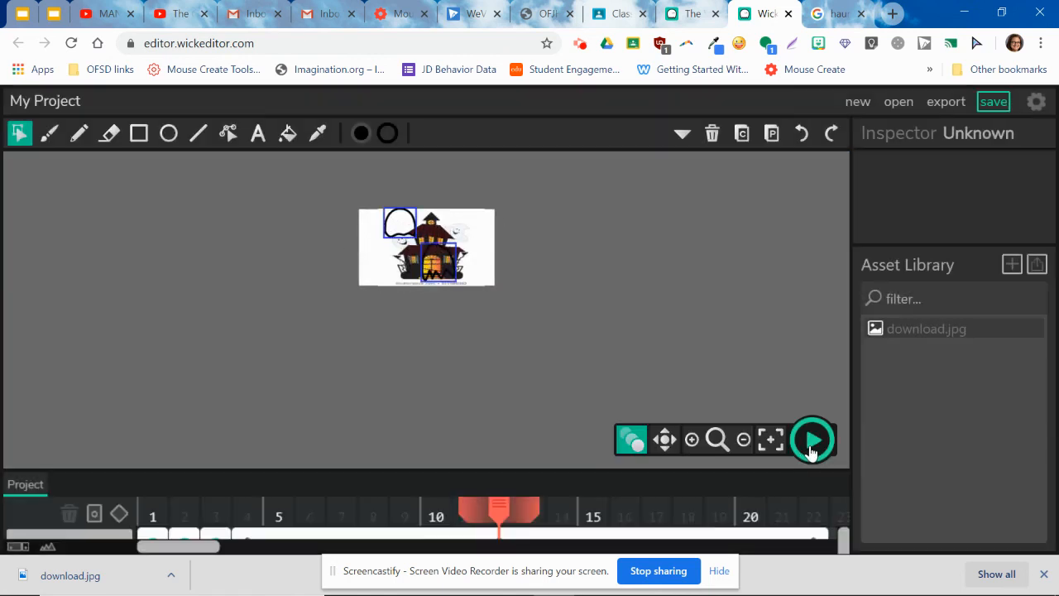